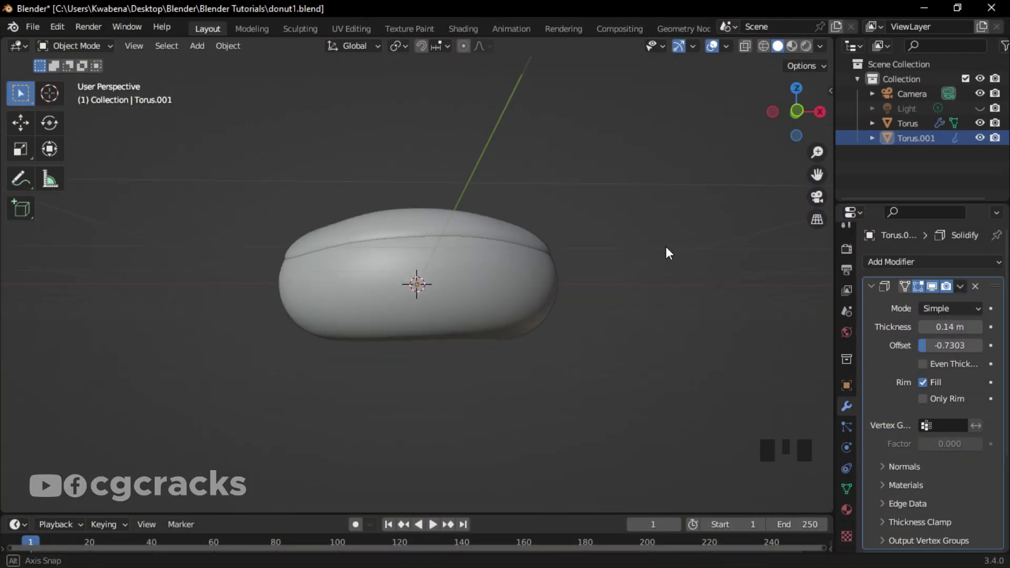
Step: Orbit the view to look into the donut's hole
{"action": "middle_click_drag", "start_coordinate": [665, 254], "coordinate": [768, 361]}
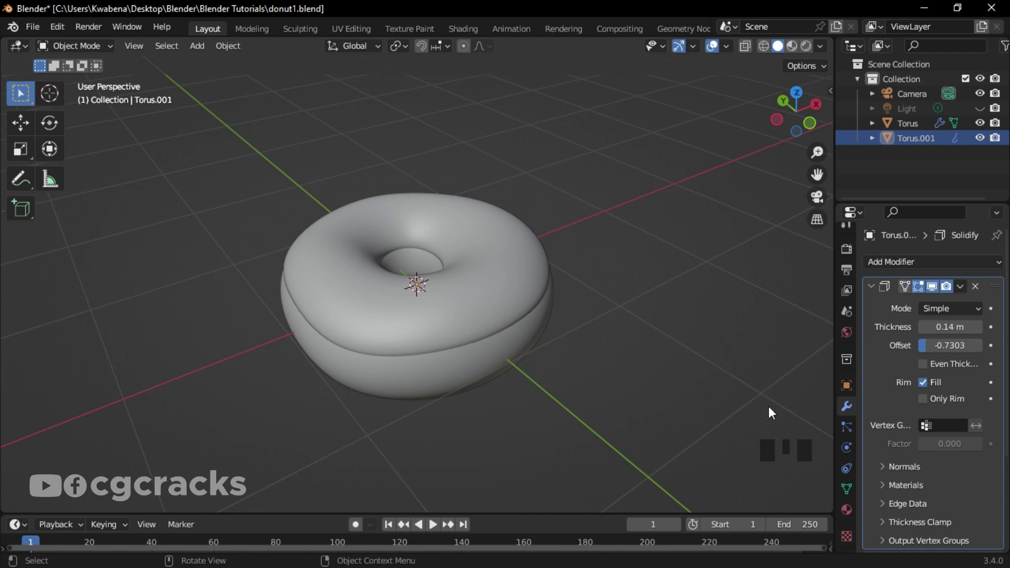
Step: Create Material.002 with a default Principled BSDF for Torus.001 and review its settings
{"action": "left_click", "coordinate": [847, 510]}
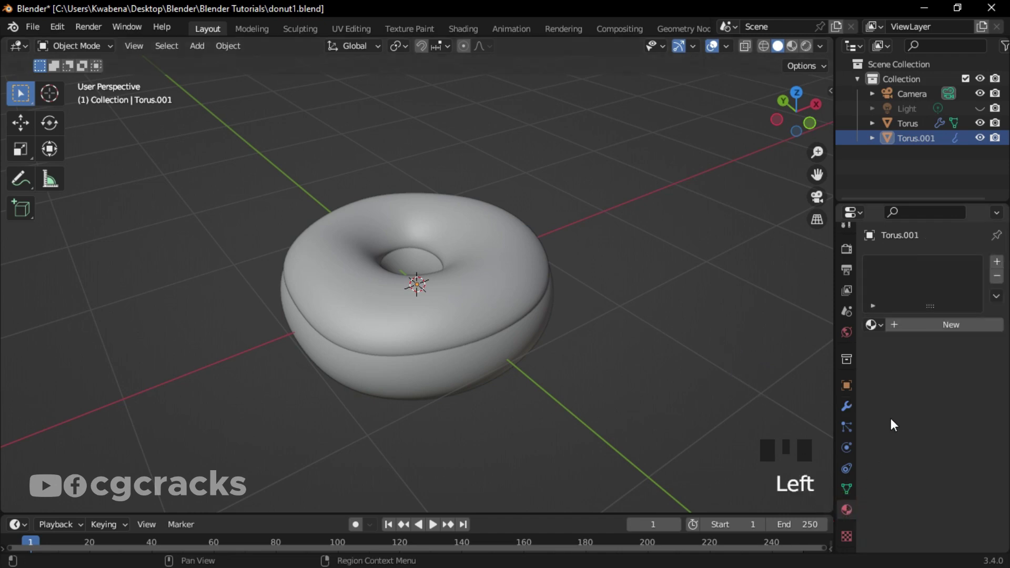
{"action": "left_click", "coordinate": [946, 324]}
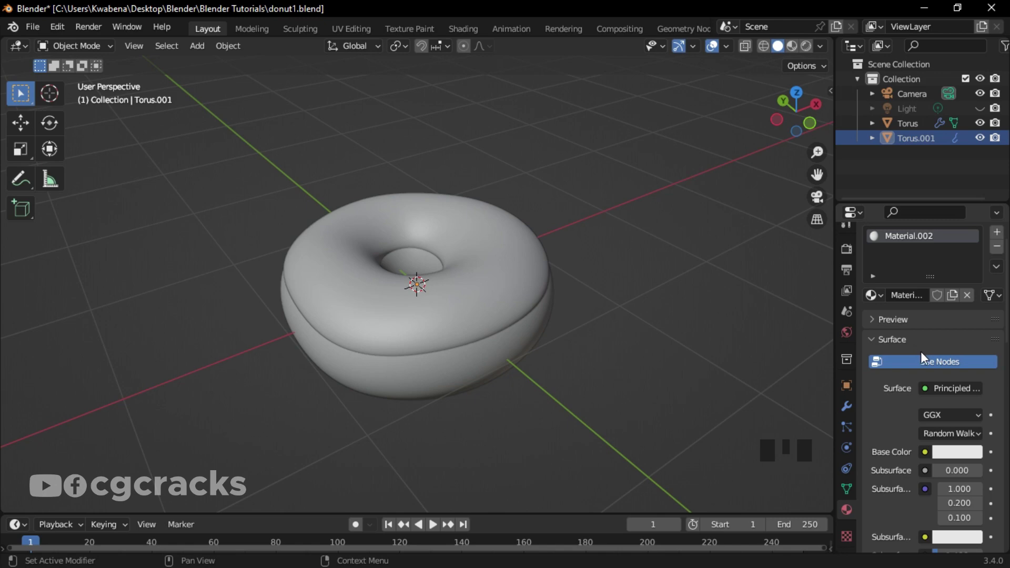
{"action": "scroll", "coordinate": [921, 352], "scroll_direction": "down", "scroll_amount": 2}
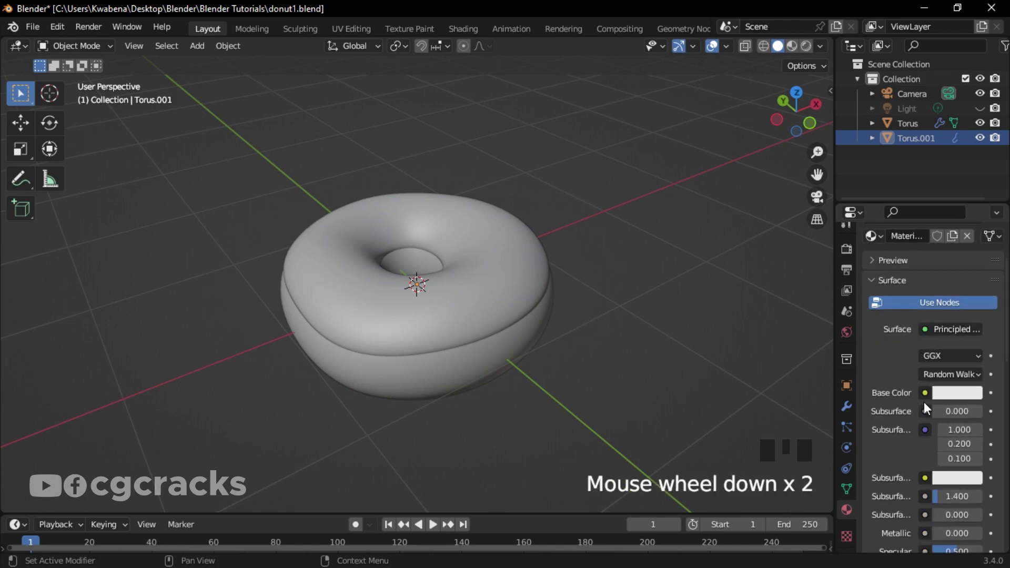
{"action": "scroll", "coordinate": [925, 404], "scroll_direction": "down", "scroll_amount": 1}
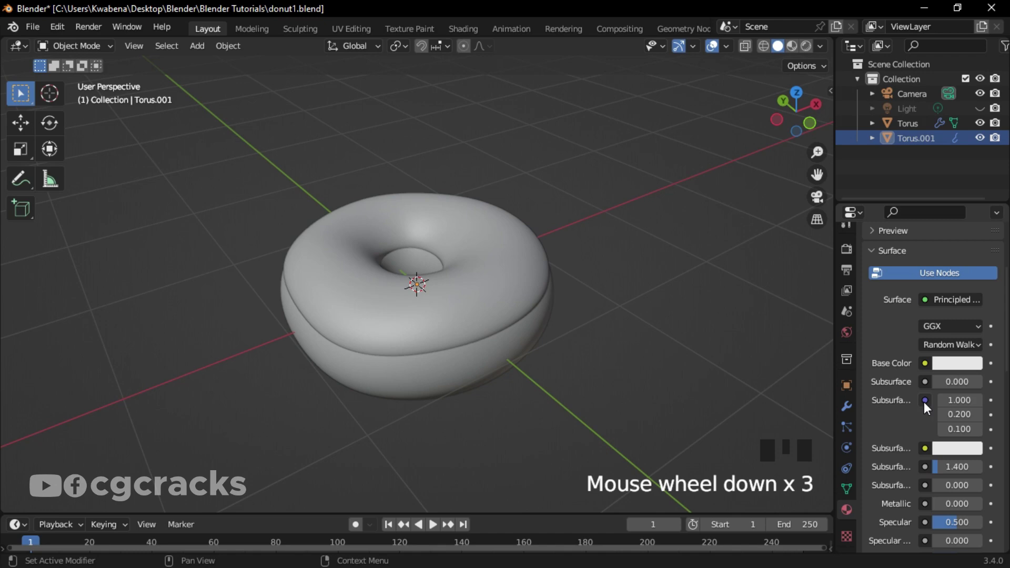
{"action": "scroll", "coordinate": [924, 402], "scroll_direction": "down", "scroll_amount": 2}
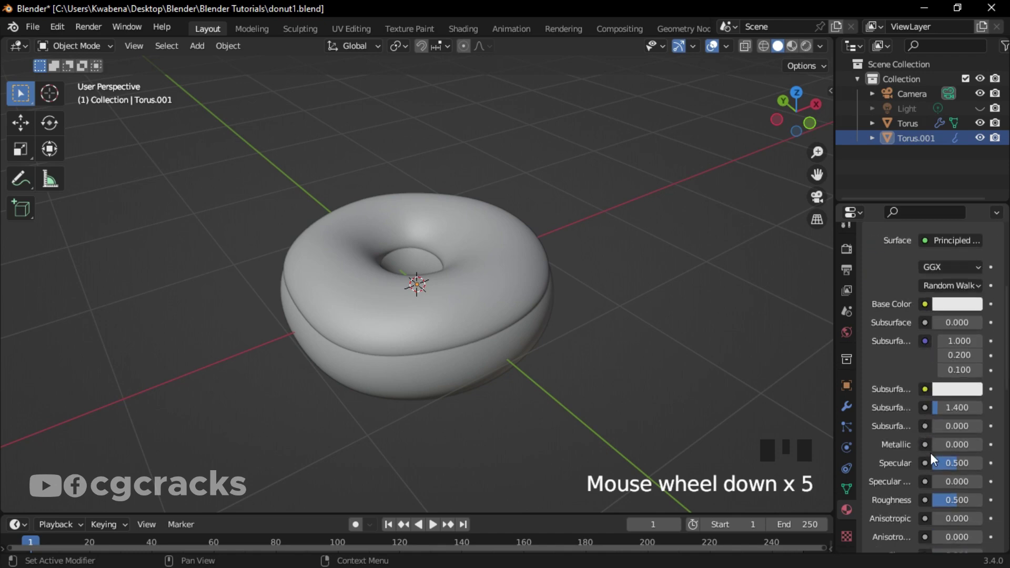
{"action": "scroll", "coordinate": [930, 453], "scroll_direction": "down", "scroll_amount": 8}
{"action": "scroll", "coordinate": [932, 451], "scroll_direction": "up", "scroll_amount": 3}
{"action": "scroll", "coordinate": [931, 450], "scroll_direction": "up", "scroll_amount": 5}
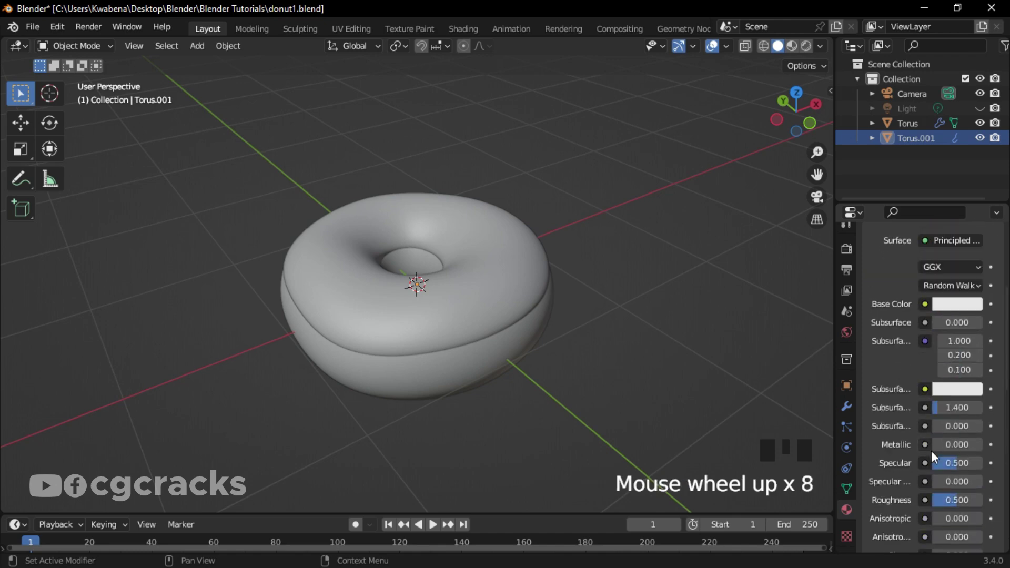
{"action": "scroll", "coordinate": [926, 375], "scroll_direction": "up", "scroll_amount": 2}
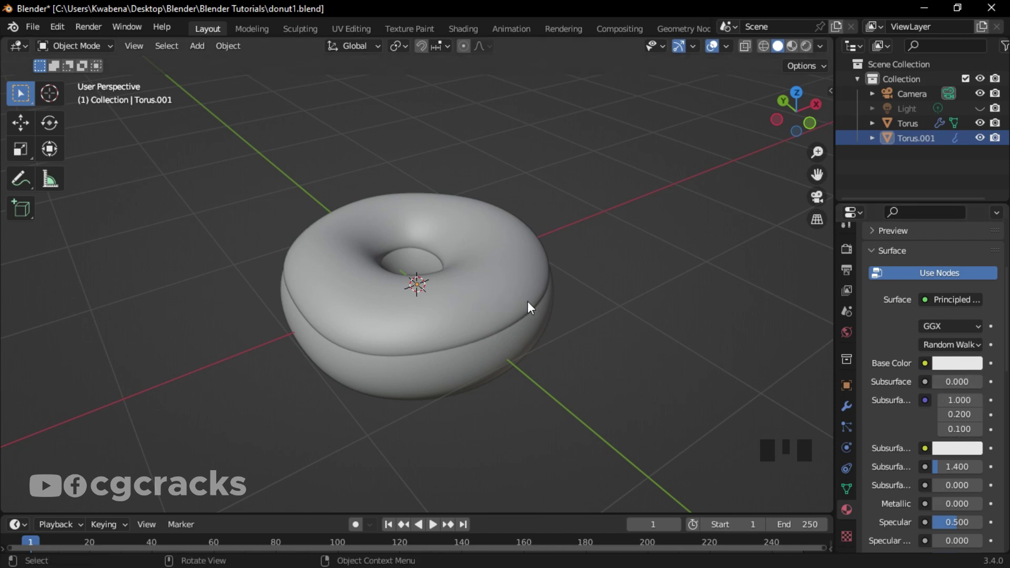
Step: Hide the icing layer Torus.001 and select the Torus beneath to show Material.003
{"action": "left_click", "coordinate": [503, 286]}
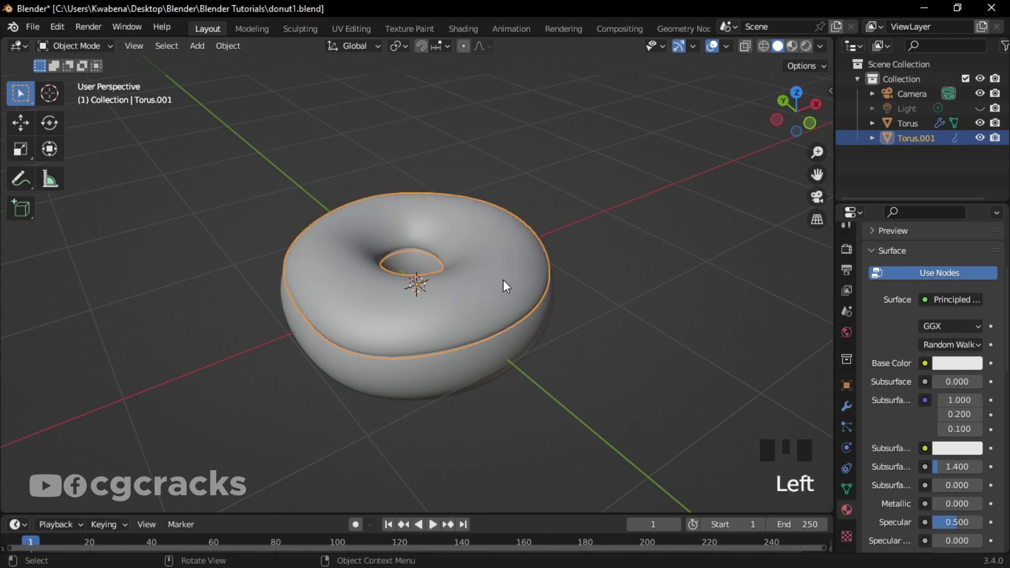
{"action": "key", "text": "h"}
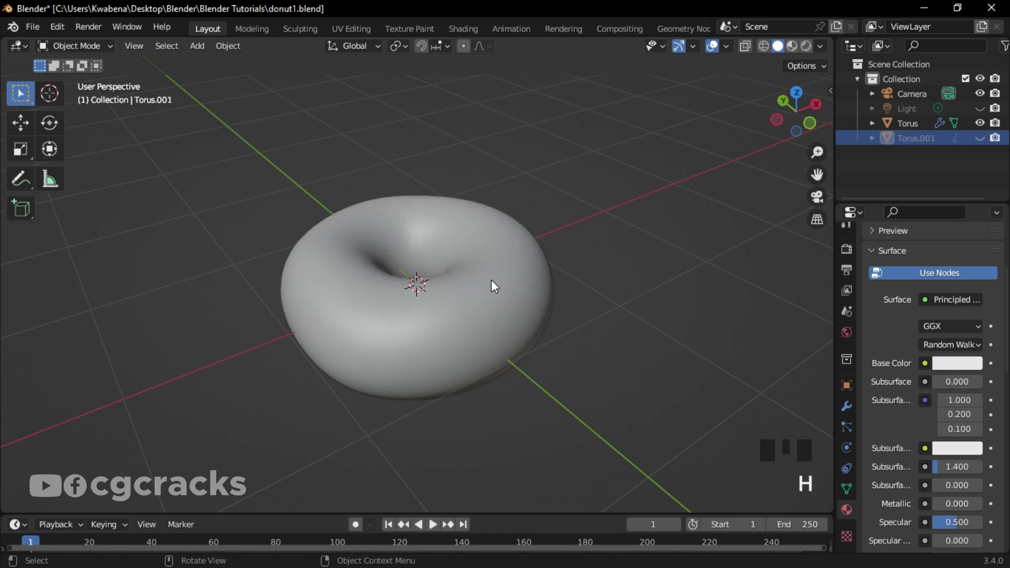
{"action": "middle_click_drag", "start_coordinate": [622, 269], "coordinate": [637, 314]}
{"action": "scroll", "coordinate": [633, 292], "scroll_direction": "up", "scroll_amount": 2}
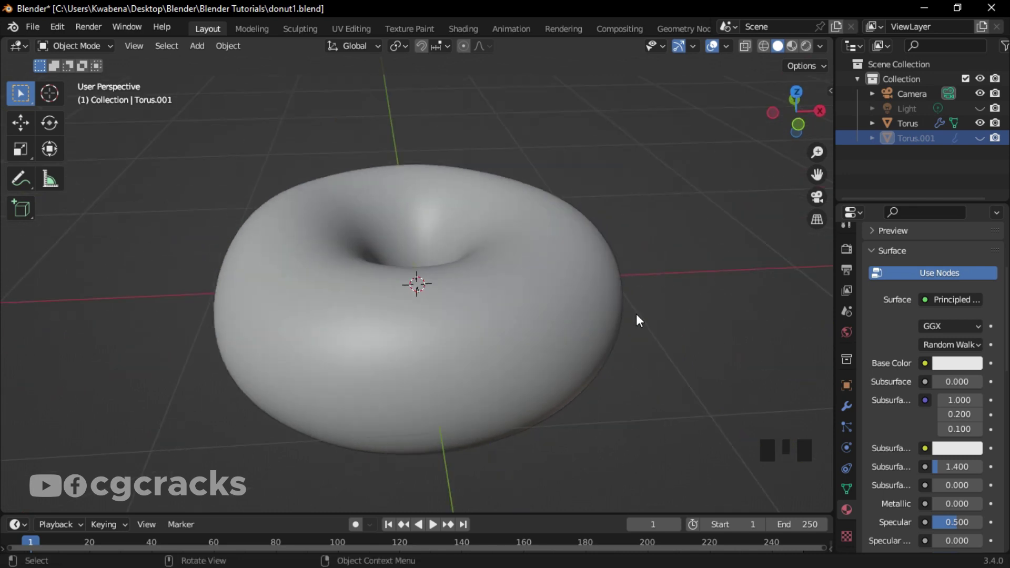
{"action": "left_click", "coordinate": [588, 316]}
{"action": "scroll", "coordinate": [932, 448], "scroll_direction": "down", "scroll_amount": 1}
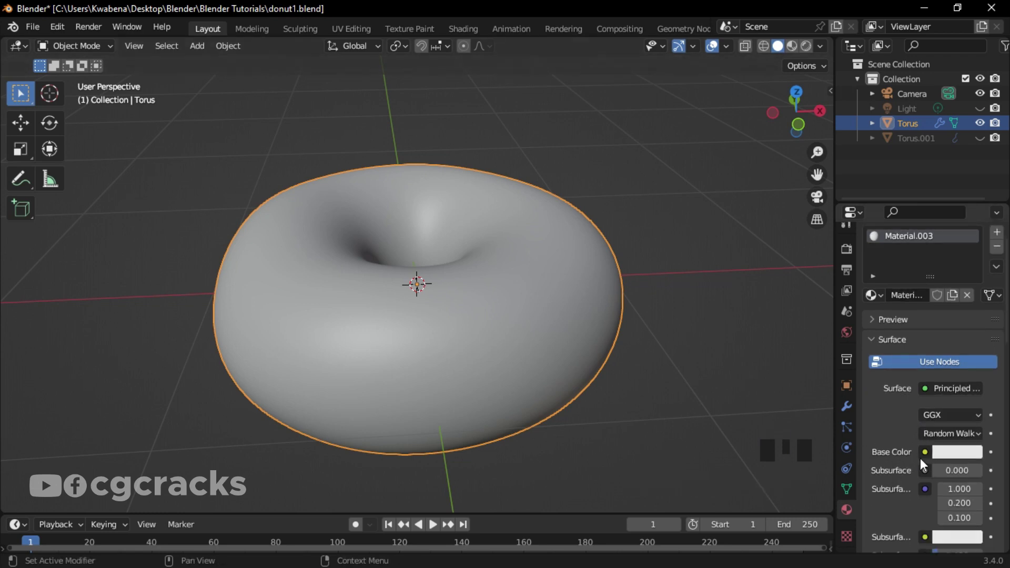
Step: Make the Torus base colour warm orange-tan and switch the viewport to Material Preview
{"action": "left_click", "coordinate": [945, 453]}
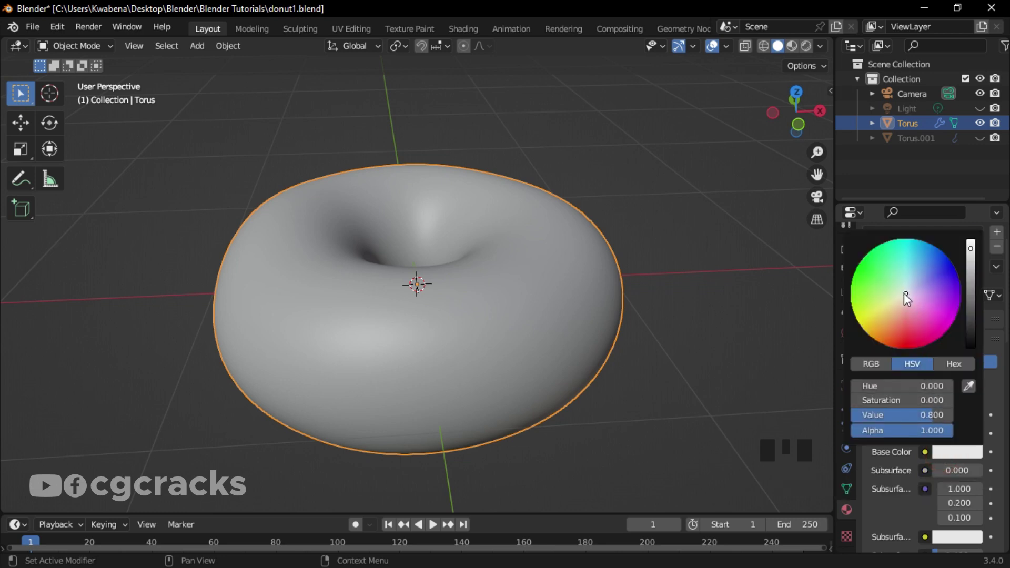
{"action": "left_click_drag", "start_coordinate": [905, 294], "coordinate": [890, 317]}
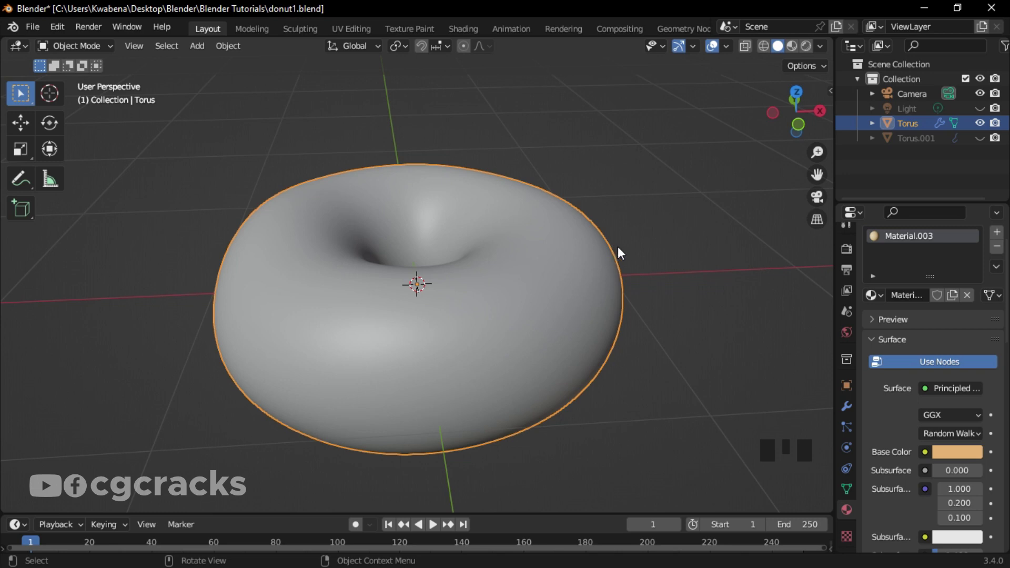
{"action": "left_click", "coordinate": [792, 45]}
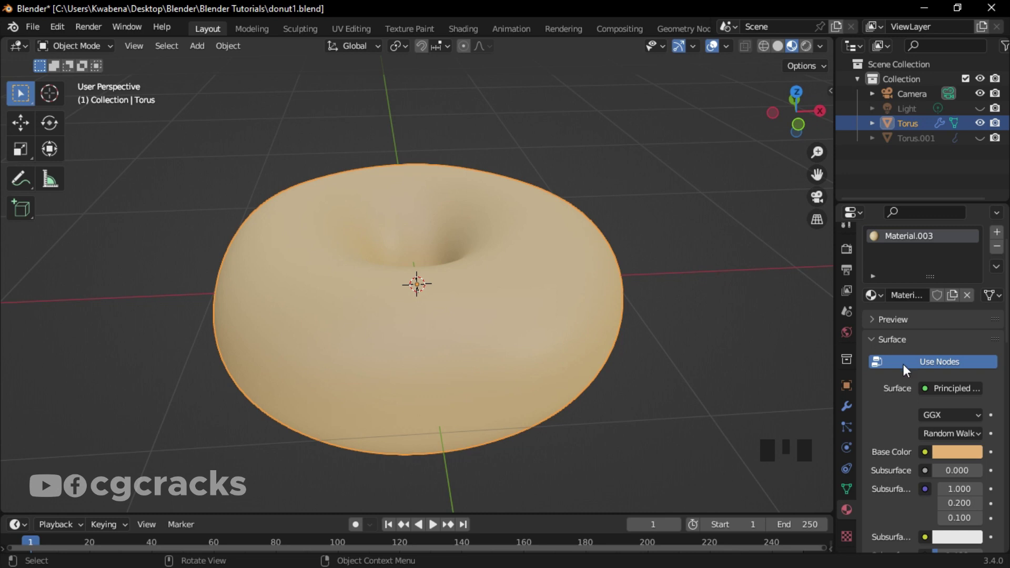
Step: Change the base colour to golden yellow with value 0.638
{"action": "left_click", "coordinate": [951, 454]}
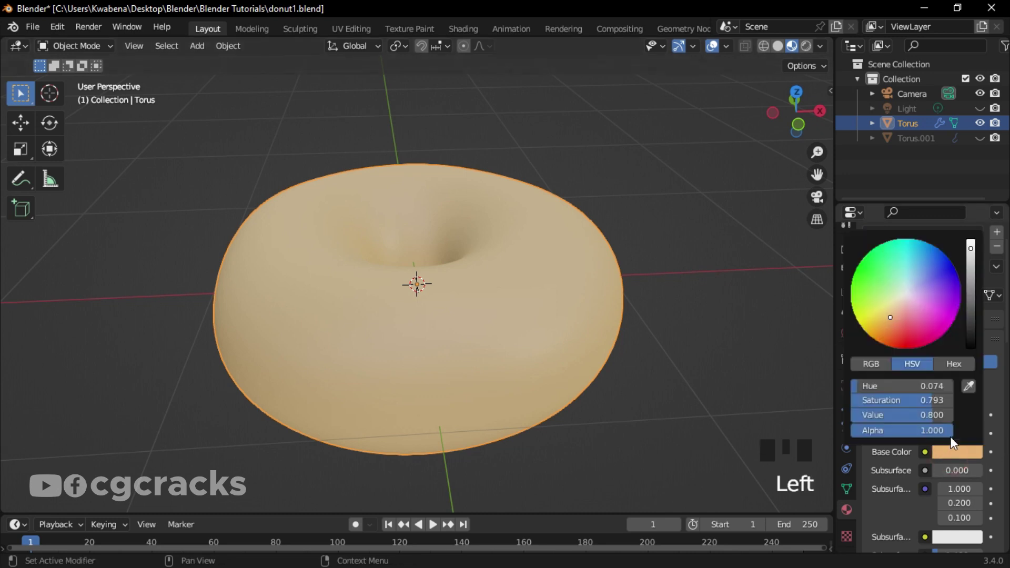
{"action": "left_click", "coordinate": [971, 257]}
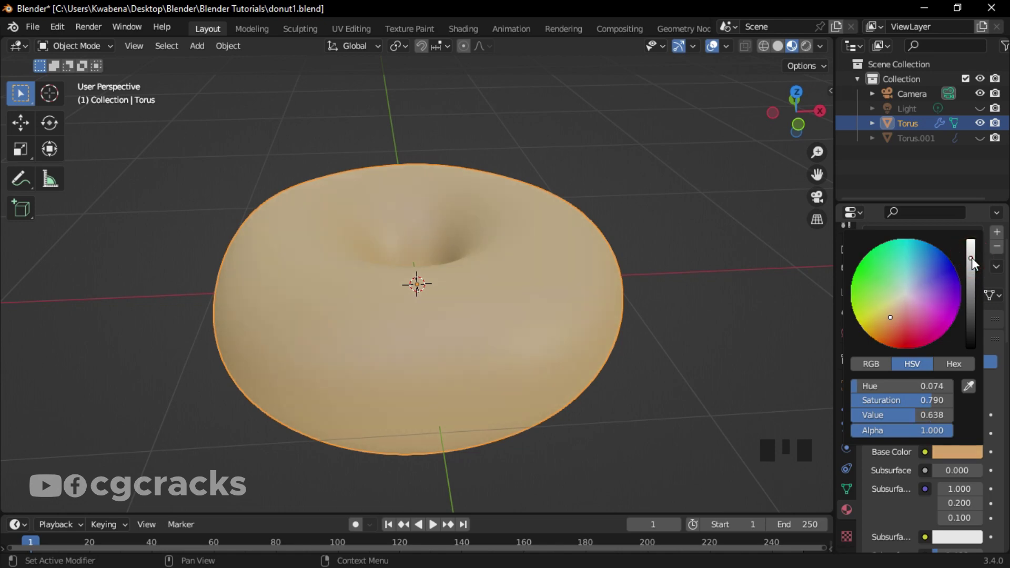
{"action": "left_click", "coordinate": [888, 319]}
{"action": "middle_click_drag", "start_coordinate": [675, 262], "coordinate": [700, 287]}
Step: Lower the material's Roughness from 0.5 to 0.4
{"action": "scroll", "coordinate": [929, 476], "scroll_direction": "down", "scroll_amount": 2}
{"action": "scroll", "coordinate": [927, 464], "scroll_direction": "down", "scroll_amount": 4}
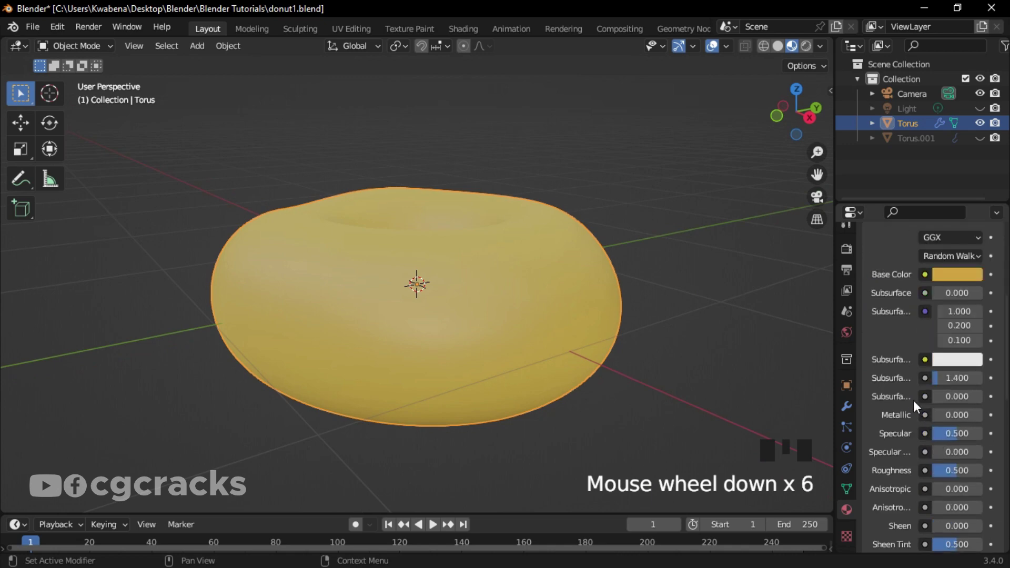
{"action": "left_click", "coordinate": [947, 471]}
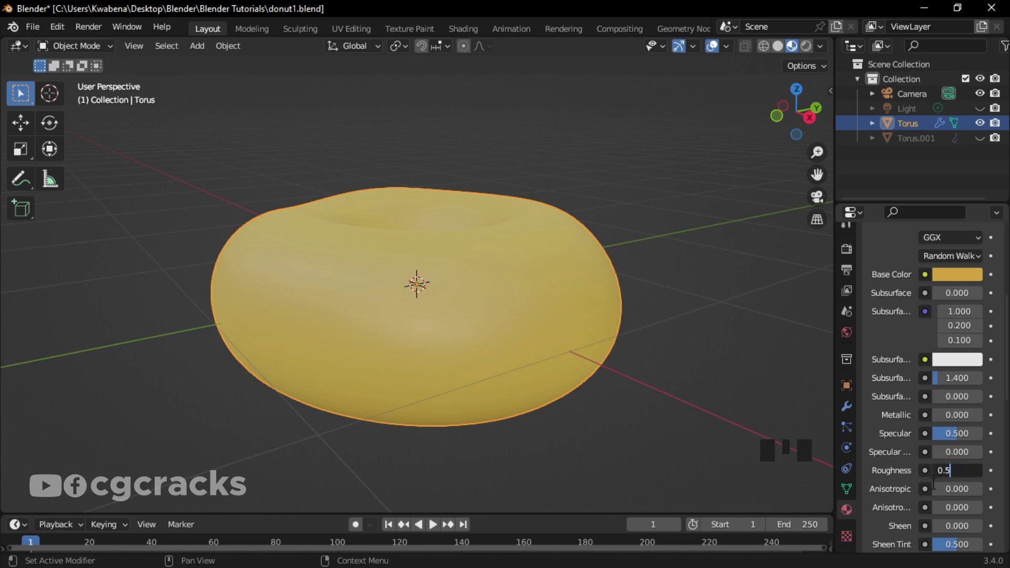
{"action": "key", "text": "BackSpace"}
{"action": "type", "text": "4"}
{"action": "key", "text": "Return"}
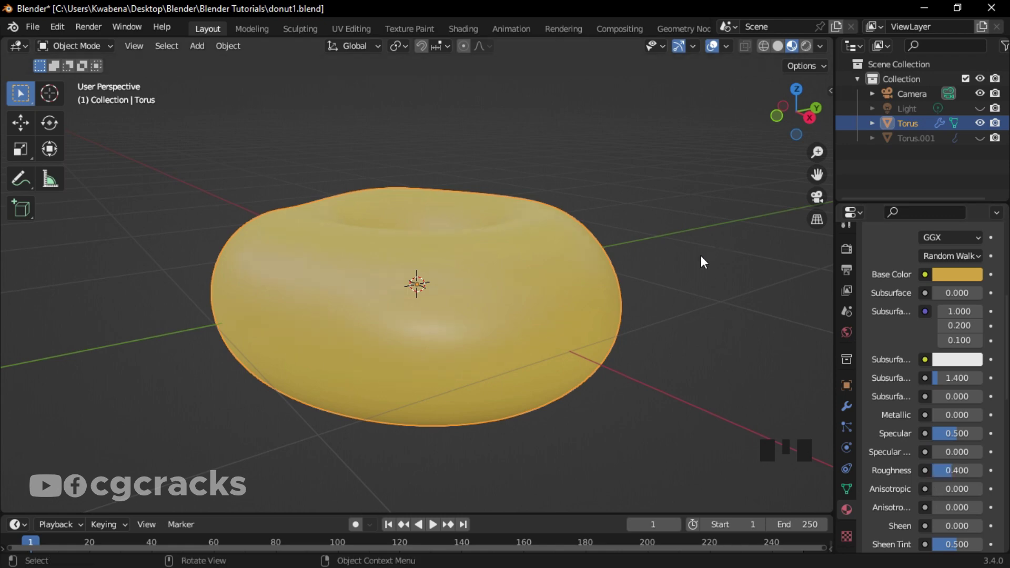
Step: Rename Material.003 to 'donut texture'
{"action": "middle_click_drag", "start_coordinate": [700, 257], "coordinate": [674, 270]}
{"action": "scroll", "coordinate": [926, 316], "scroll_direction": "up", "scroll_amount": 8}
{"action": "triple_click", "coordinate": [908, 264]}
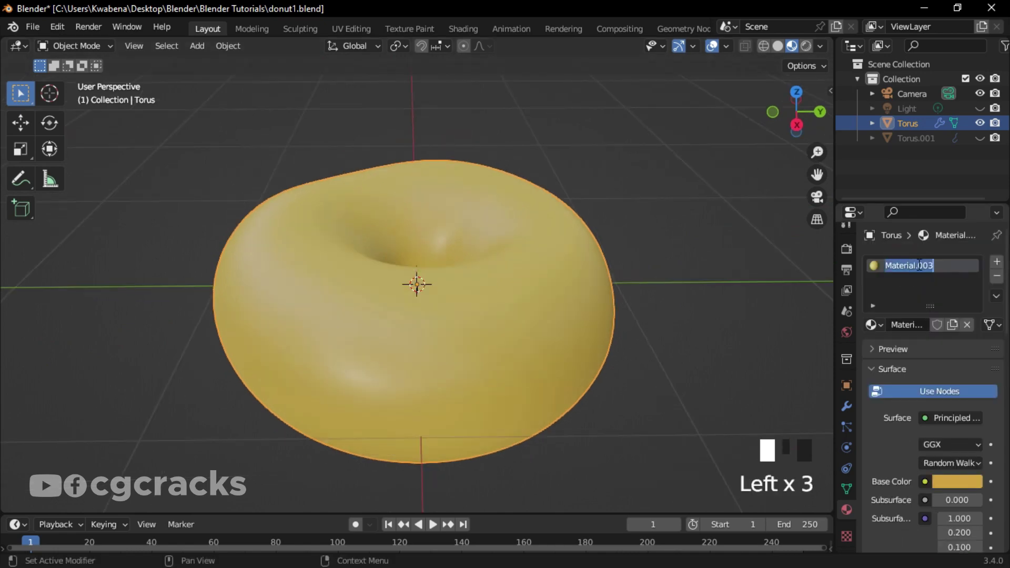
{"action": "key", "text": "BackSpace"}
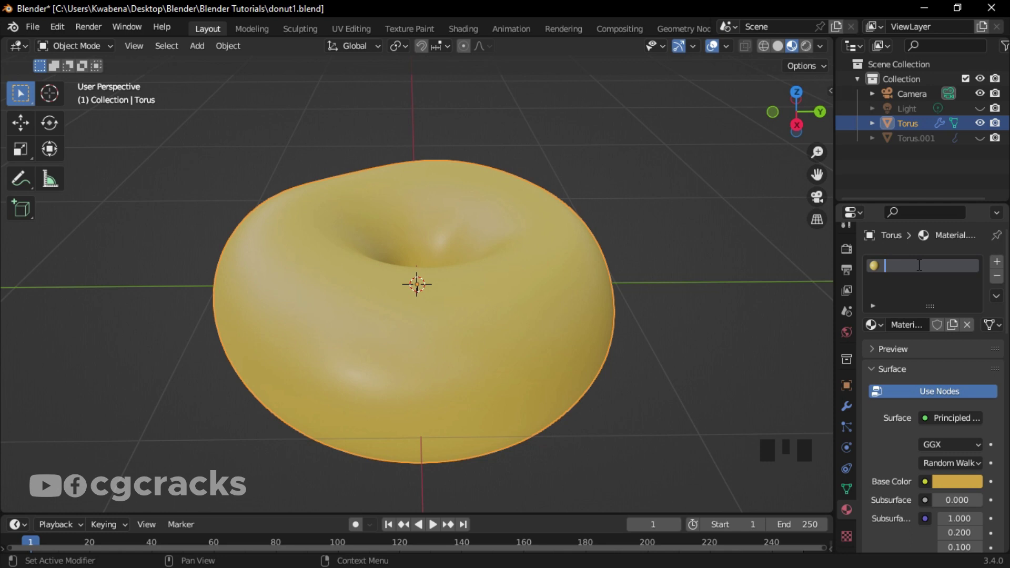
{"action": "type", "text": "s"}
{"action": "type", "text": "onut t"}
{"action": "type", "text": "exture"}
{"action": "key", "text": "Return"}
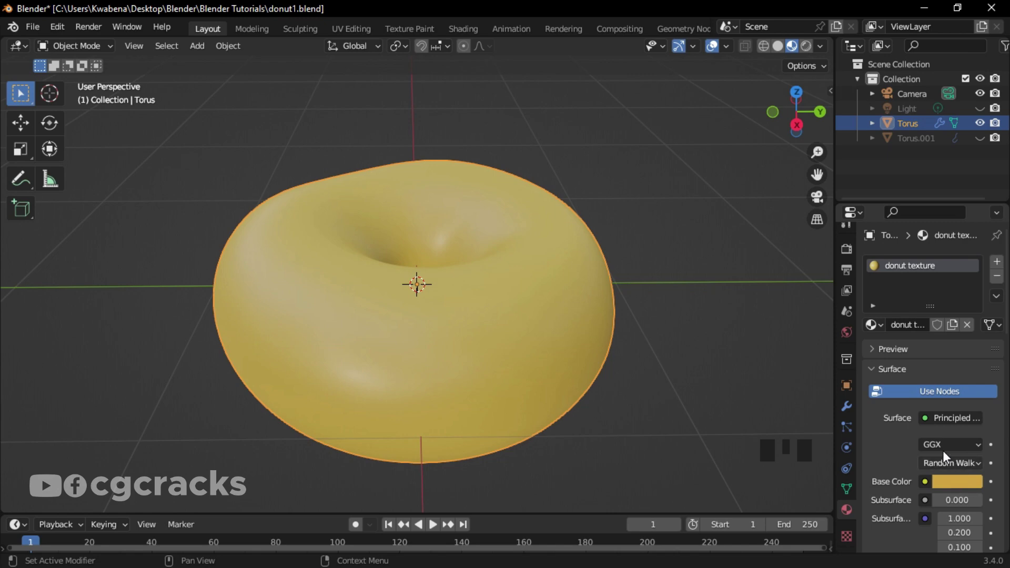
Step: Switch to the Shading workspace and orbit around the donut
{"action": "left_click", "coordinate": [466, 27]}
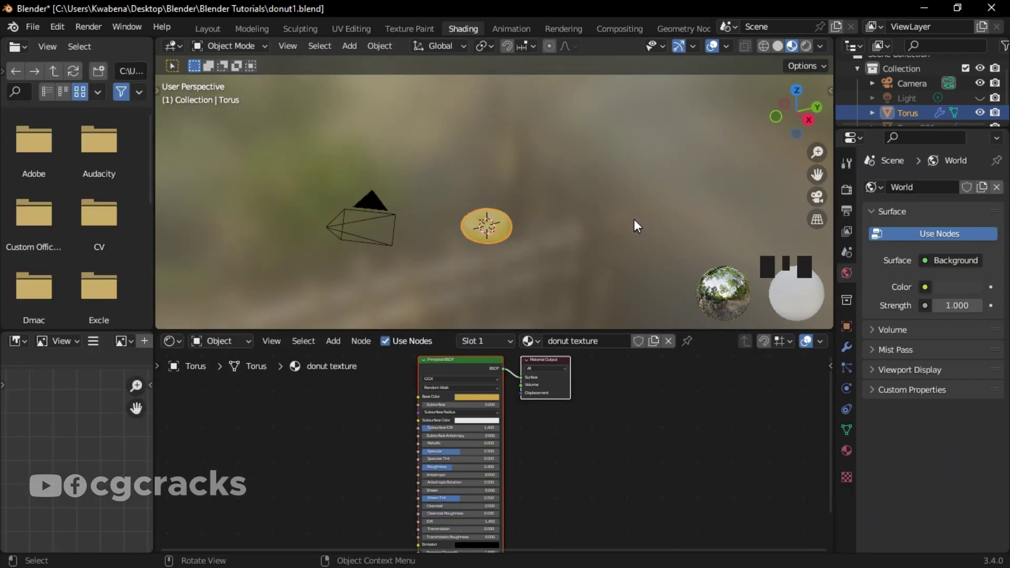
{"action": "scroll", "coordinate": [642, 221], "scroll_direction": "up", "scroll_amount": 4}
{"action": "middle_click_drag", "start_coordinate": [667, 224], "coordinate": [658, 284]}
{"action": "scroll", "coordinate": [654, 235], "scroll_direction": "up", "scroll_amount": 4}
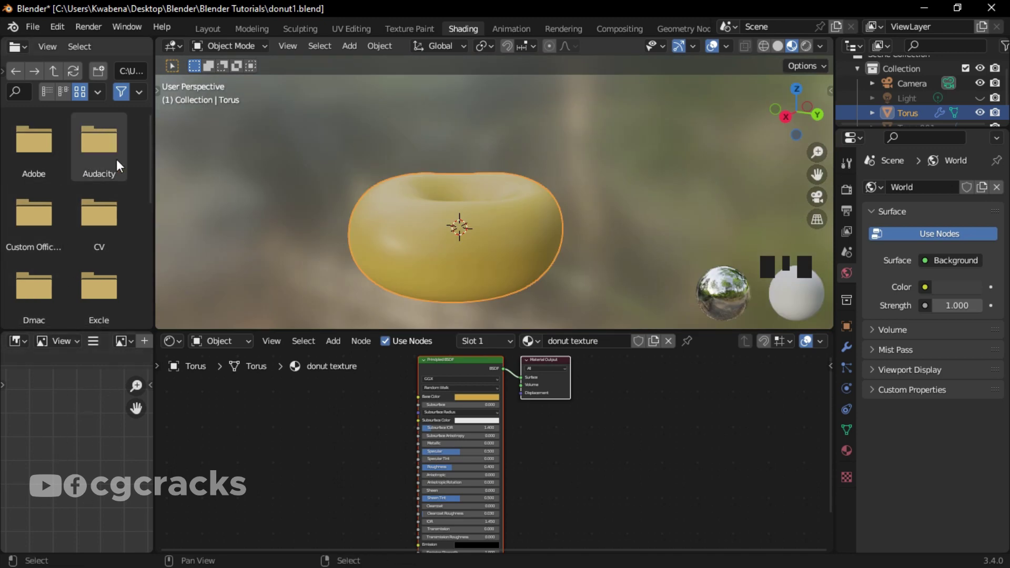
Step: Join the top-left file browser area into the 3D viewport
{"action": "right_click", "coordinate": [152, 44]}
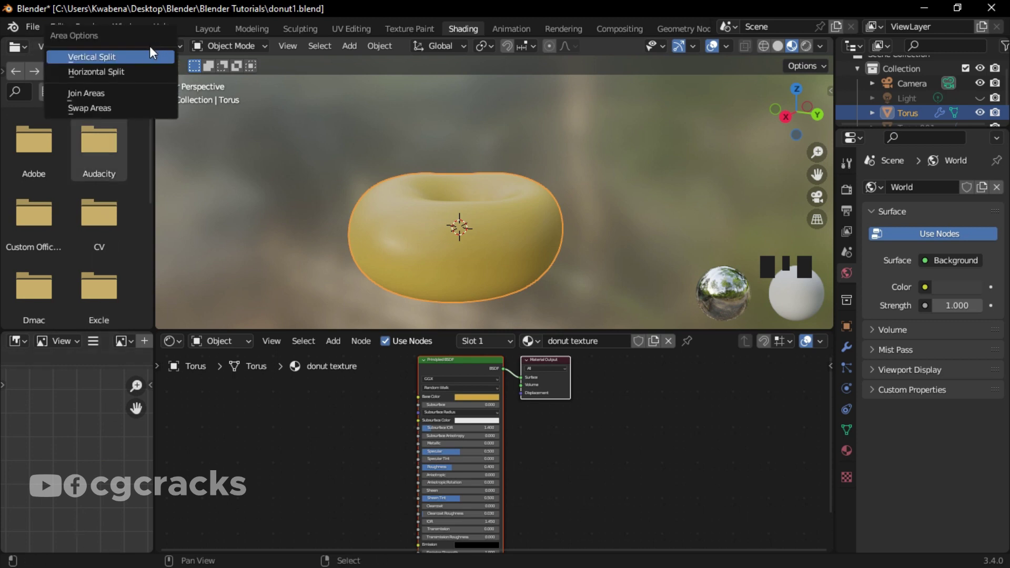
{"action": "left_click", "coordinate": [126, 90]}
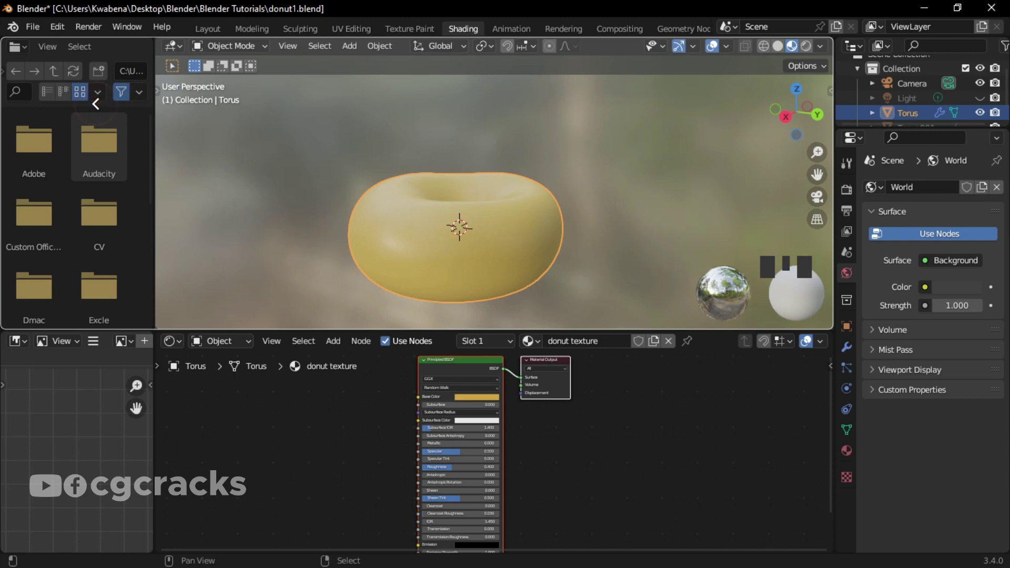
{"action": "left_click", "coordinate": [96, 104]}
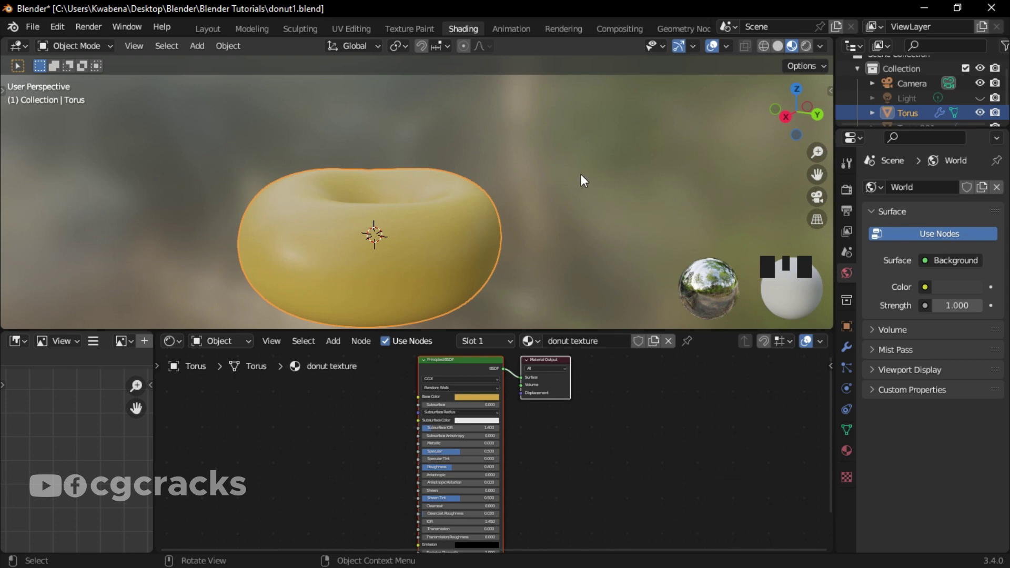
Step: Reposition the donut and begin joining the lower-left panel into the node area
{"action": "middle_click_drag", "start_coordinate": [592, 180], "coordinate": [611, 150], "text": "shift"}
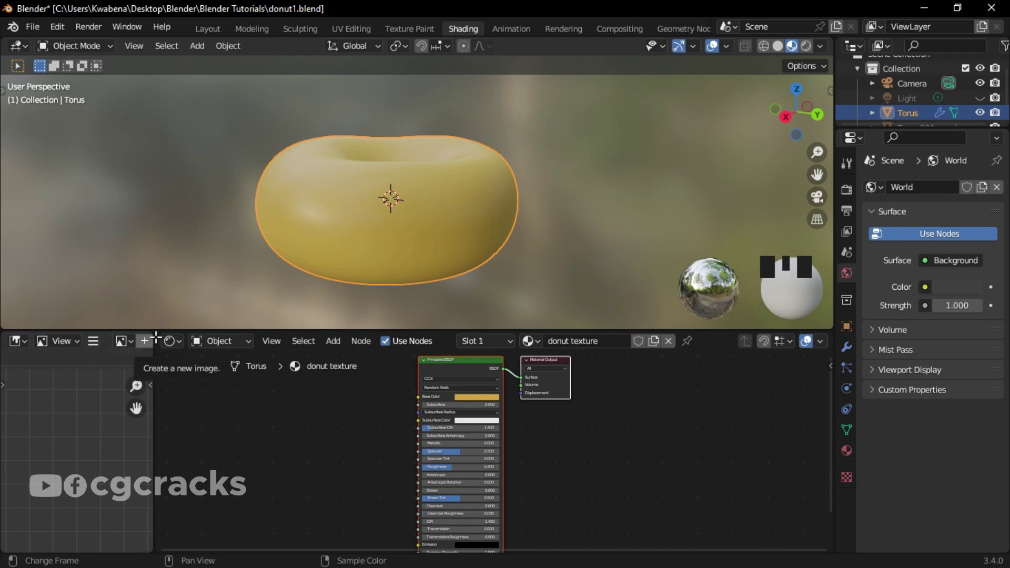
{"action": "right_click", "coordinate": [155, 336]}
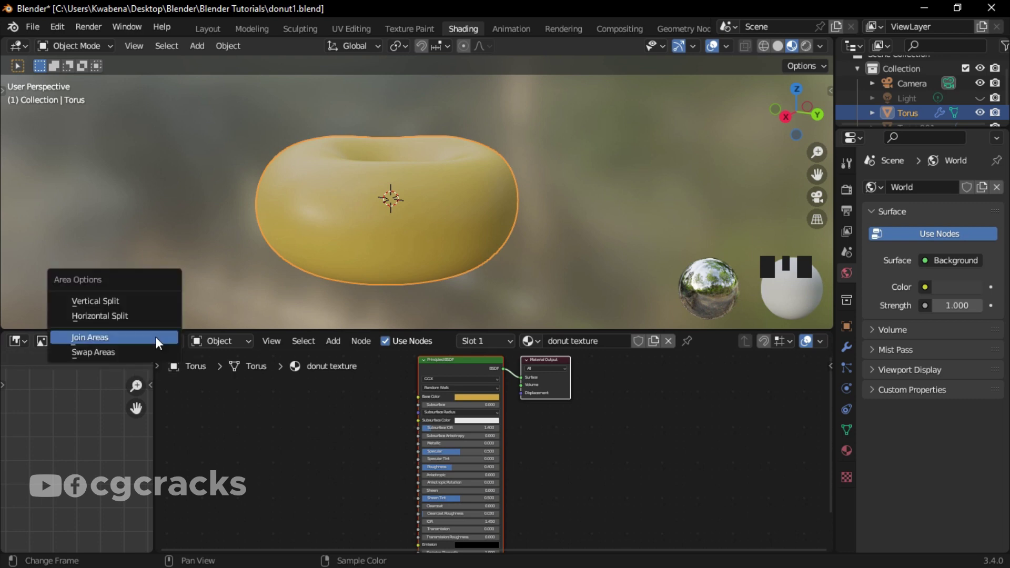
{"action": "left_click", "coordinate": [148, 337]}
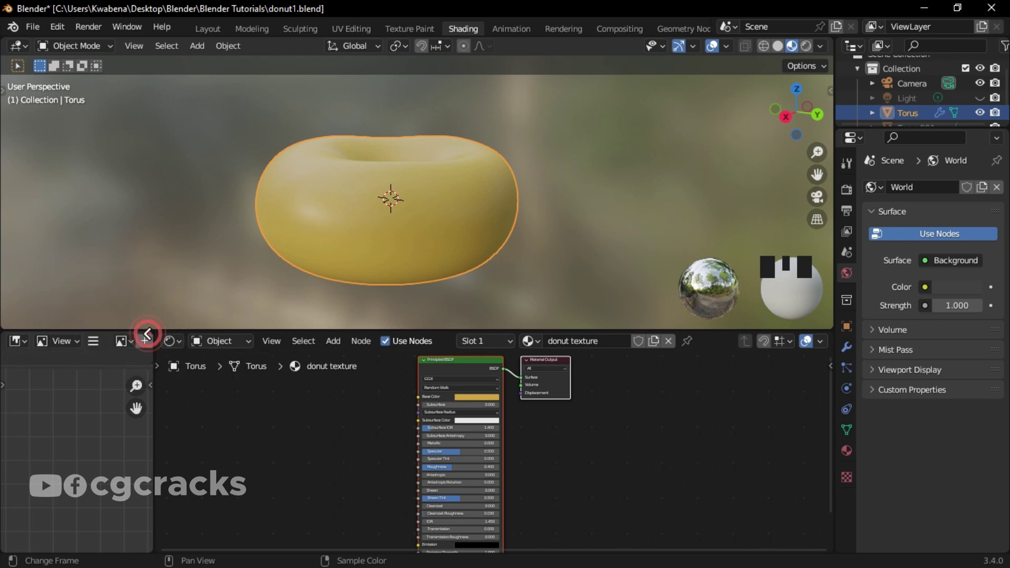
{"action": "left_click", "coordinate": [93, 383]}
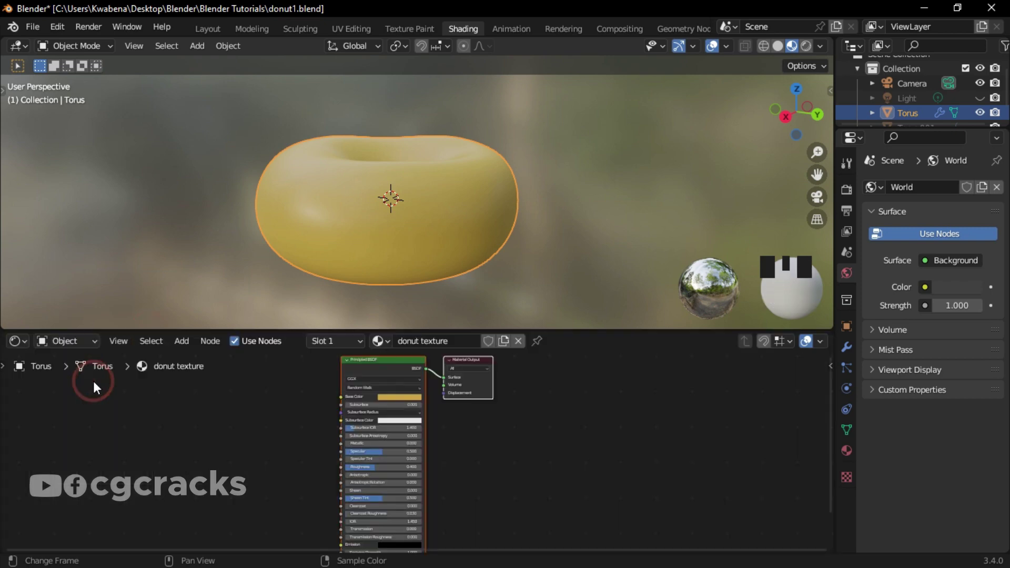
{"action": "scroll", "coordinate": [571, 404], "scroll_direction": "up", "scroll_amount": 5}
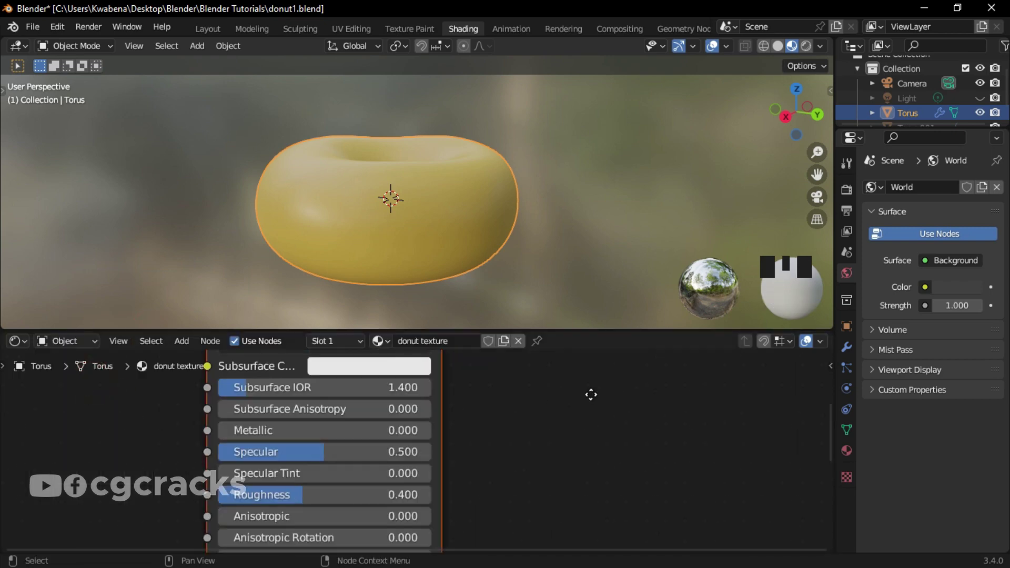
{"action": "middle_click_drag", "start_coordinate": [591, 397], "coordinate": [628, 374]}
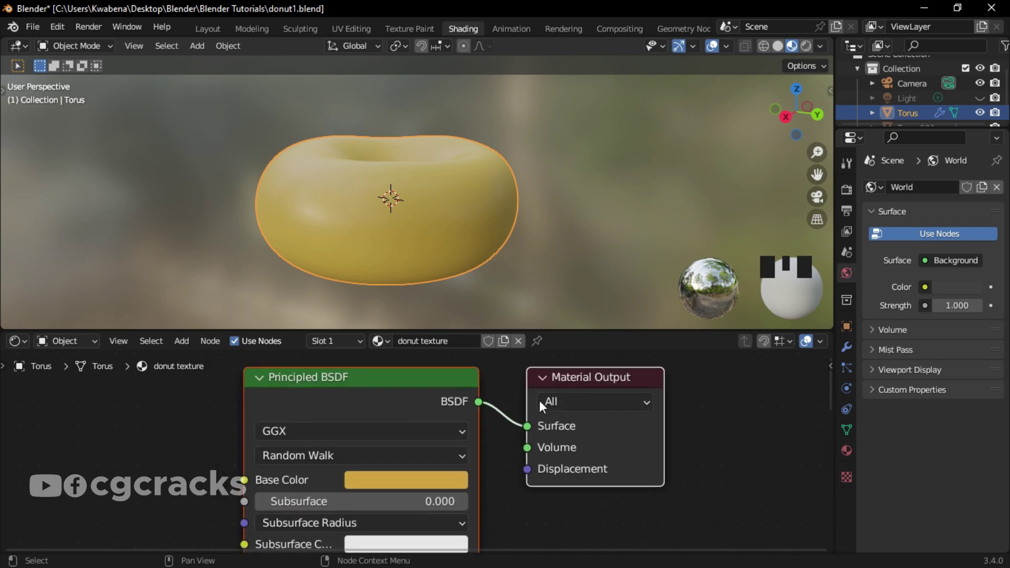
{"action": "scroll", "coordinate": [705, 424], "scroll_direction": "down", "scroll_amount": 2}
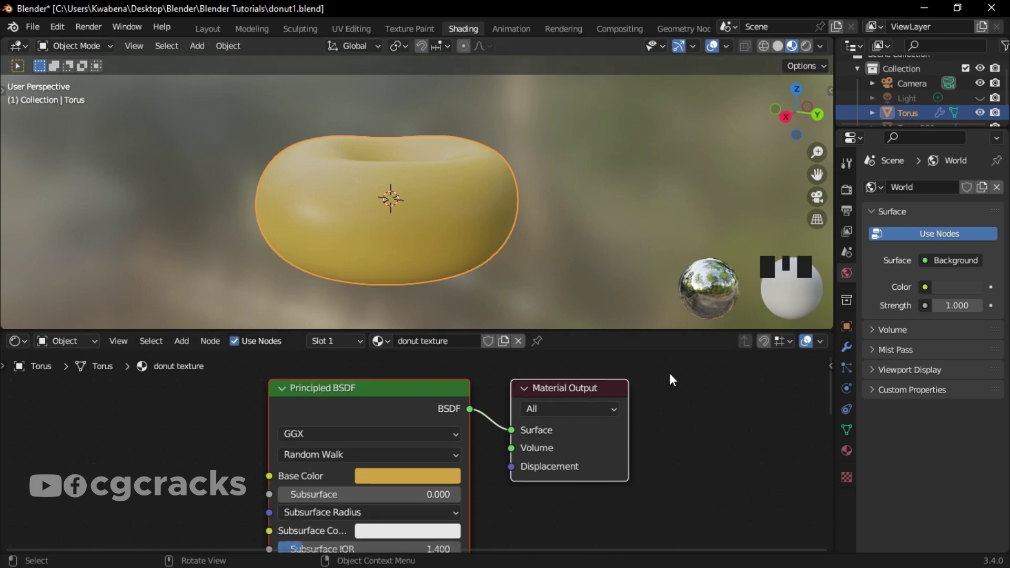
{"action": "scroll", "coordinate": [684, 377], "scroll_direction": "down", "scroll_amount": 1}
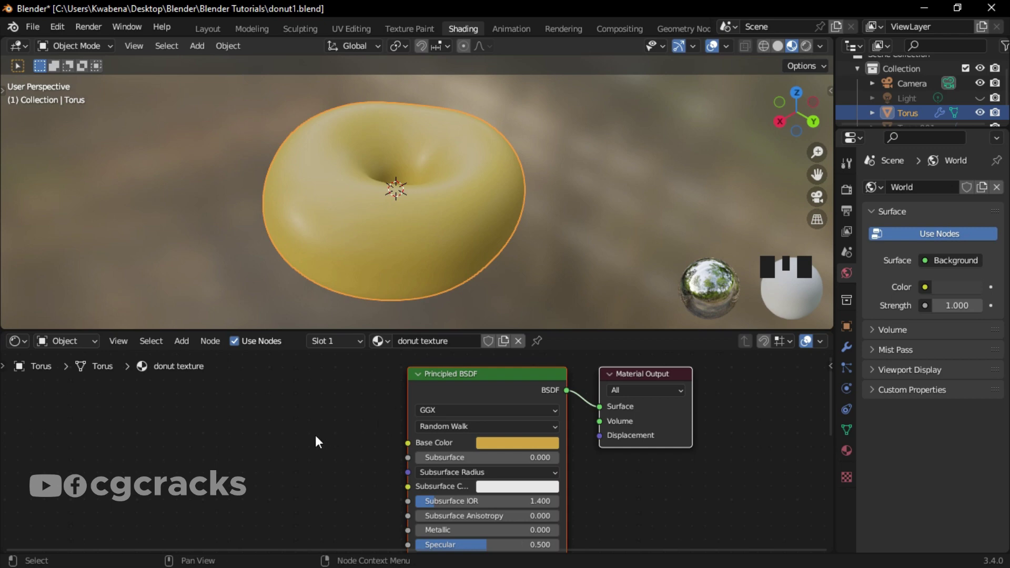
Step: Add a ColorRamp node left of the Principled BSDF and link its Color to Base Color
{"action": "key", "text": "shift+a"}
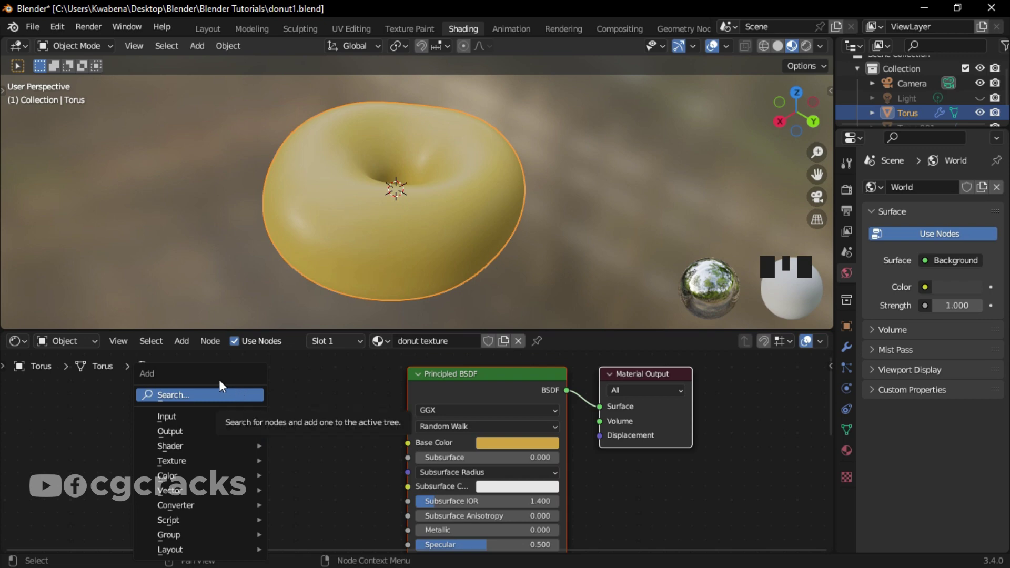
{"action": "left_click", "coordinate": [210, 391]}
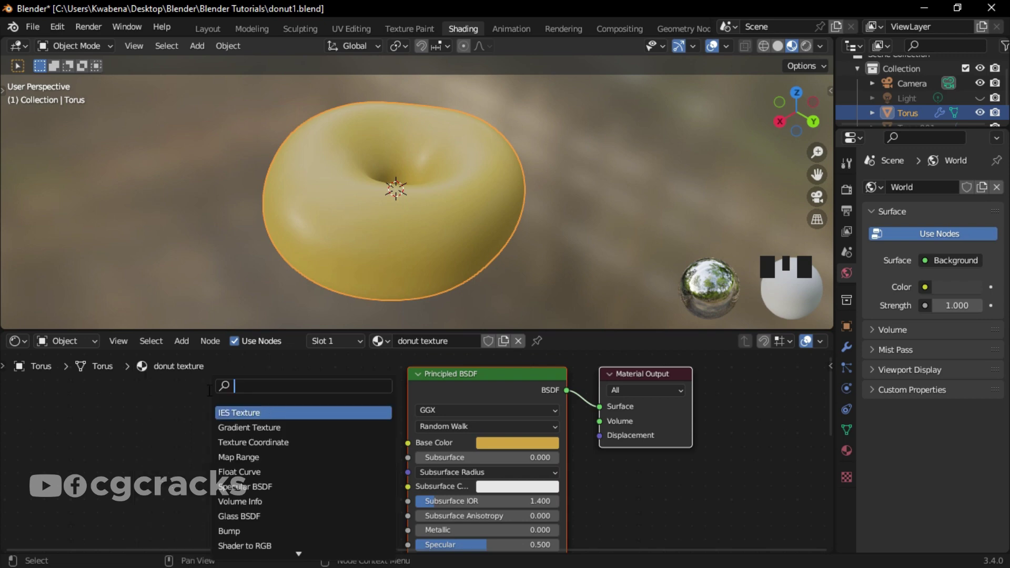
{"action": "type", "text": "colo"}
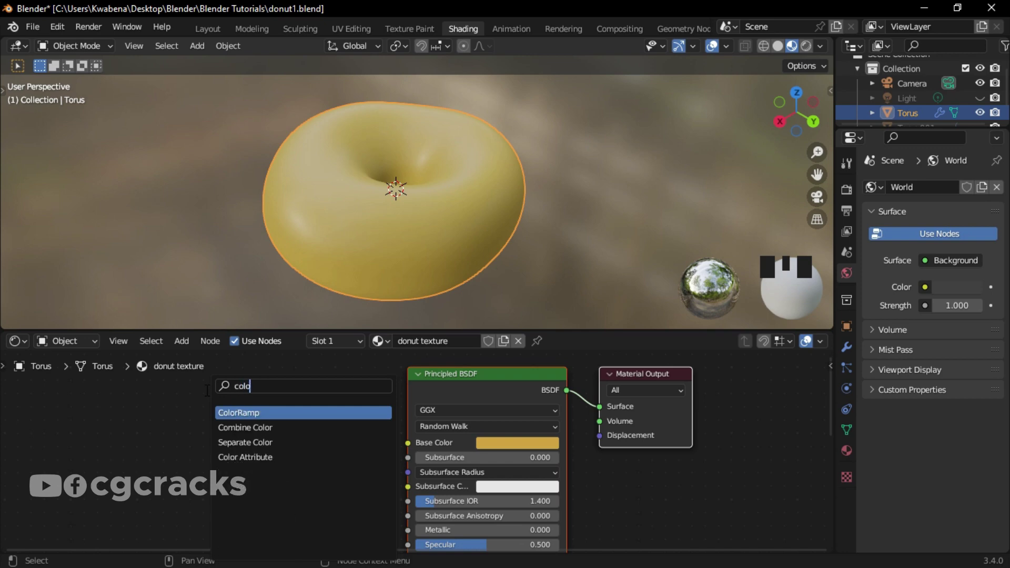
{"action": "left_click", "coordinate": [235, 413]}
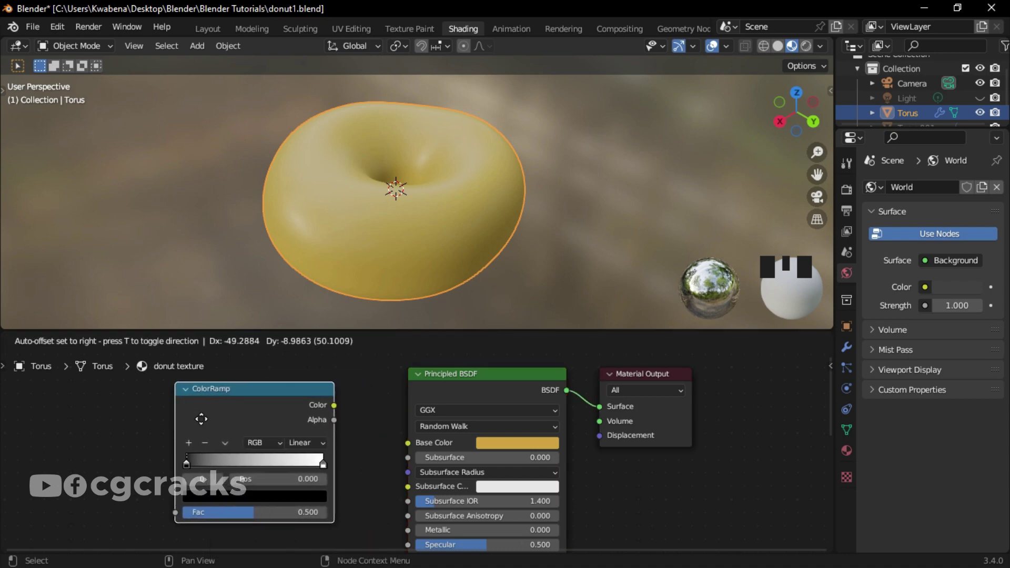
{"action": "left_click", "coordinate": [201, 420]}
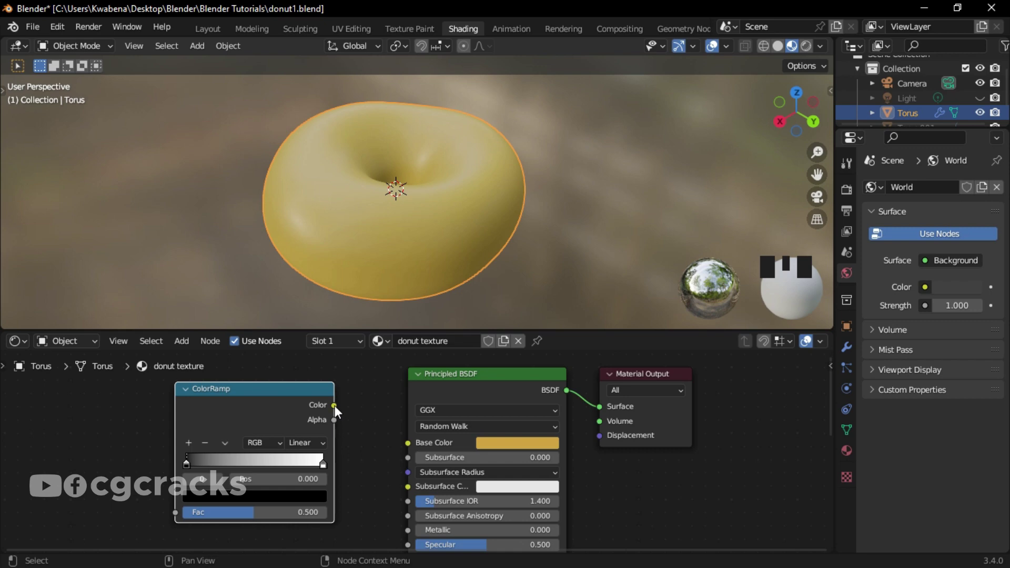
{"action": "left_click_drag", "start_coordinate": [334, 406], "coordinate": [341, 406]}
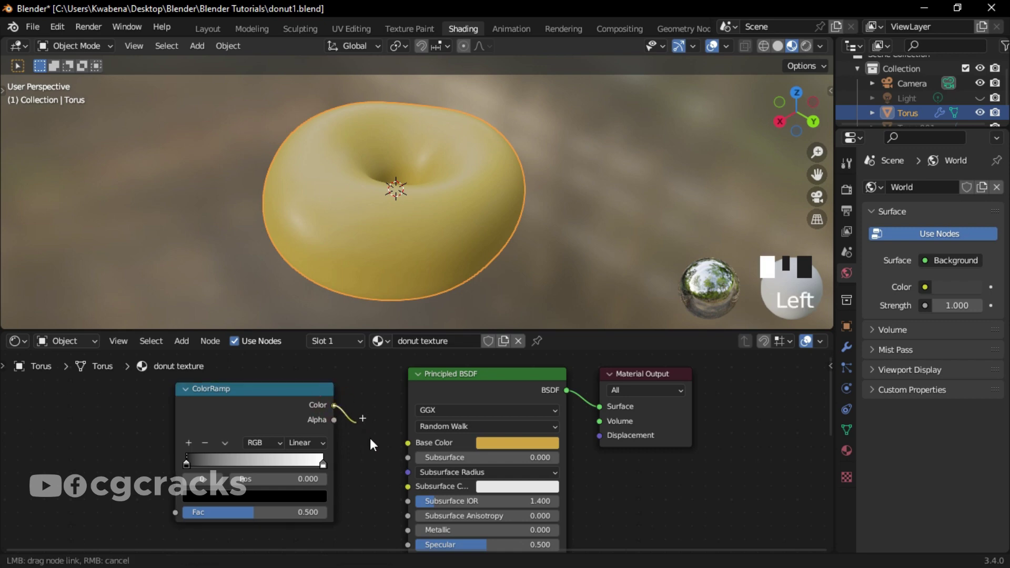
{"action": "left_click_drag", "start_coordinate": [371, 441], "coordinate": [400, 442]}
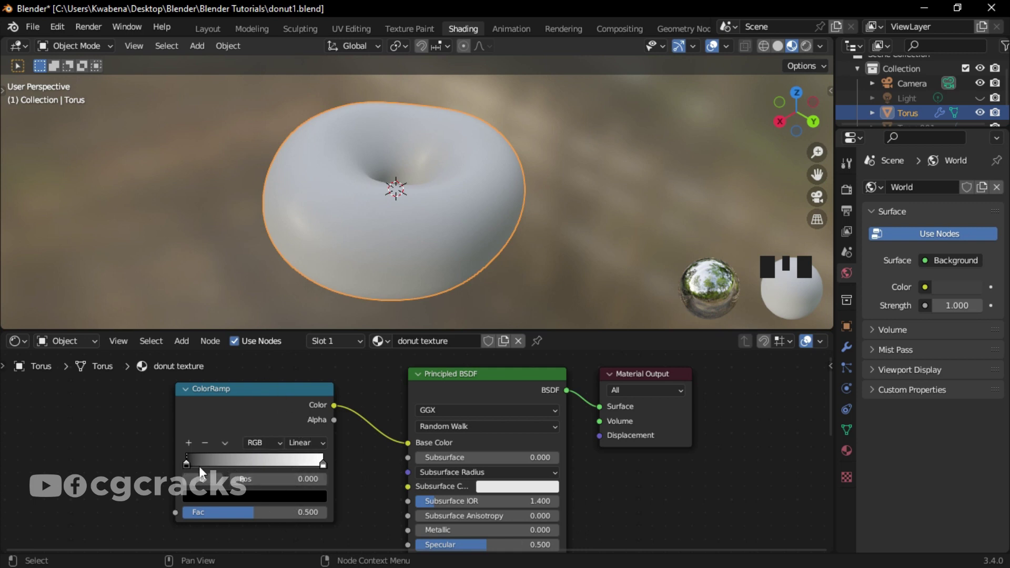
Step: Recolour the ramp's black stop to a yellowish orange-tan with value 0.597
{"action": "left_click", "coordinate": [217, 497]}
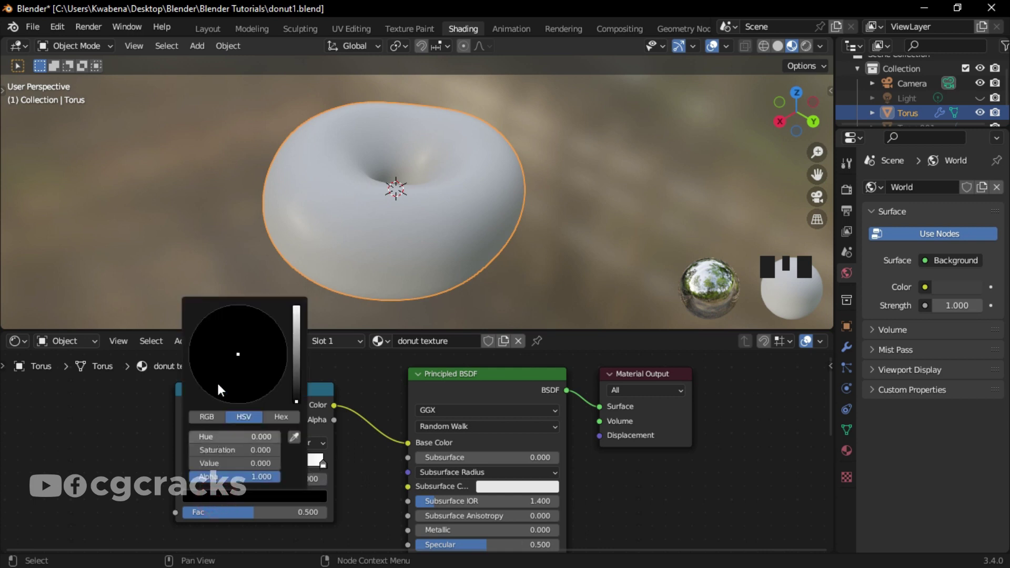
{"action": "left_click", "coordinate": [297, 330]}
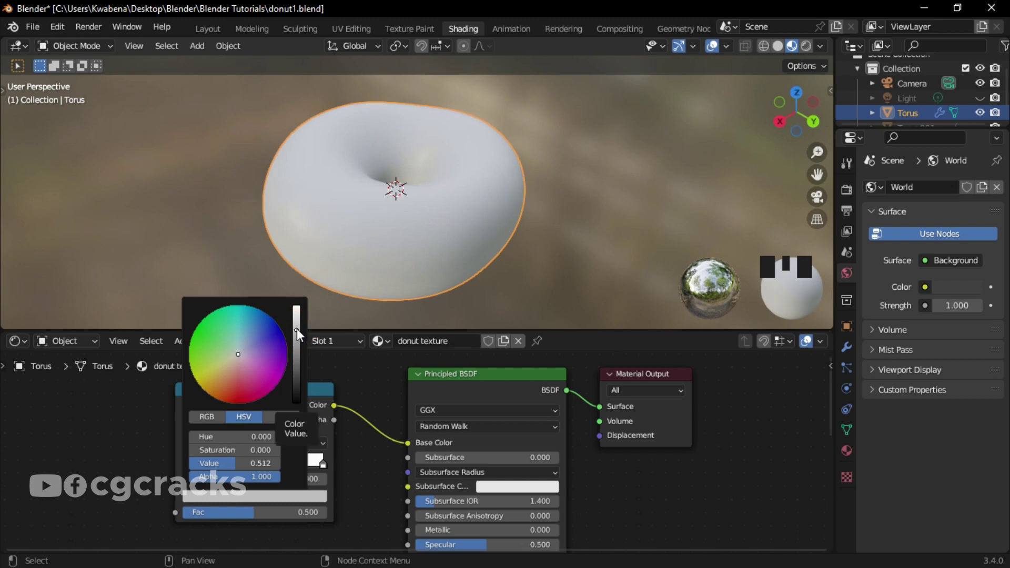
{"action": "left_click", "coordinate": [297, 324]}
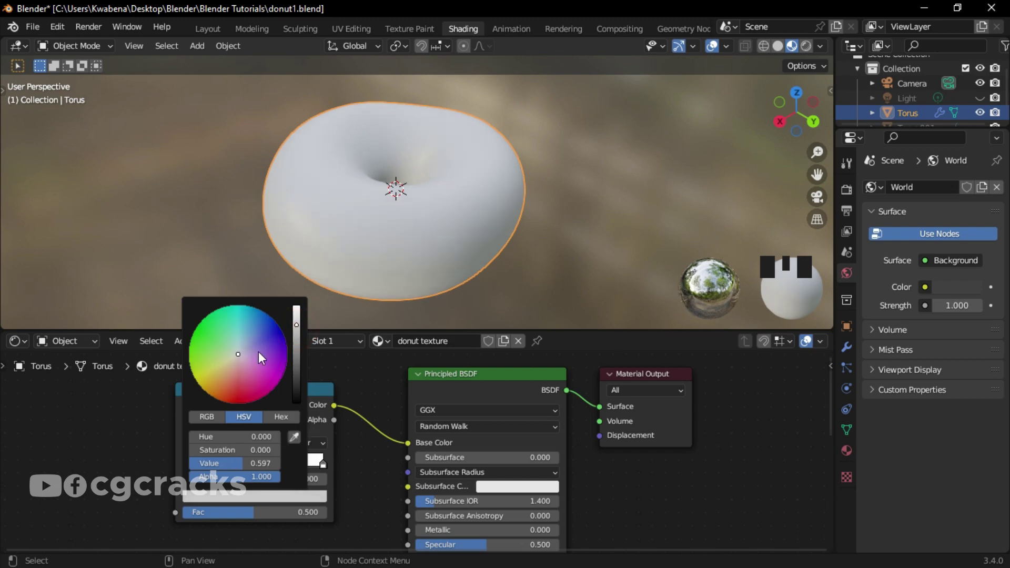
{"action": "left_click", "coordinate": [226, 372]}
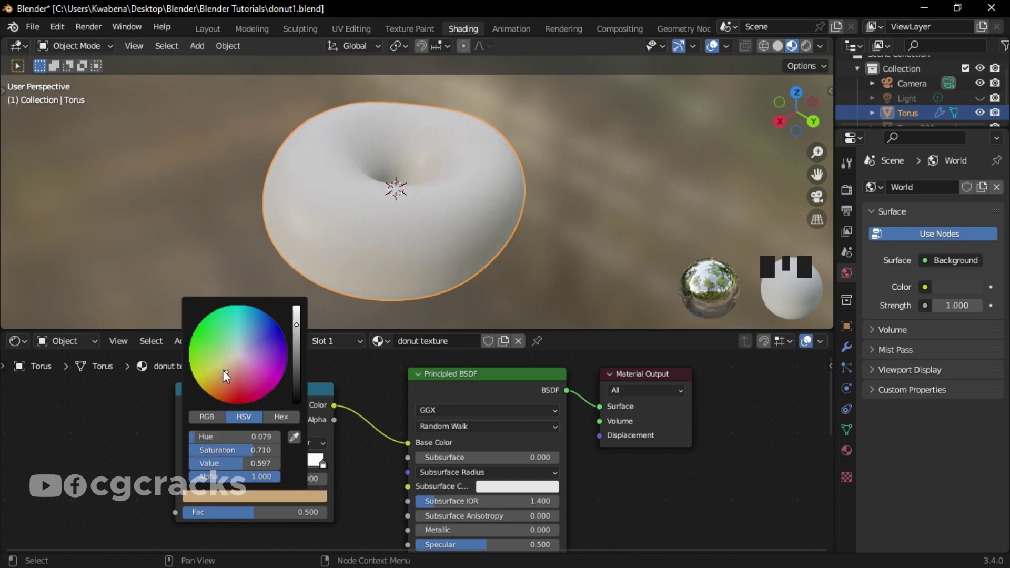
{"action": "left_click", "coordinate": [223, 371]}
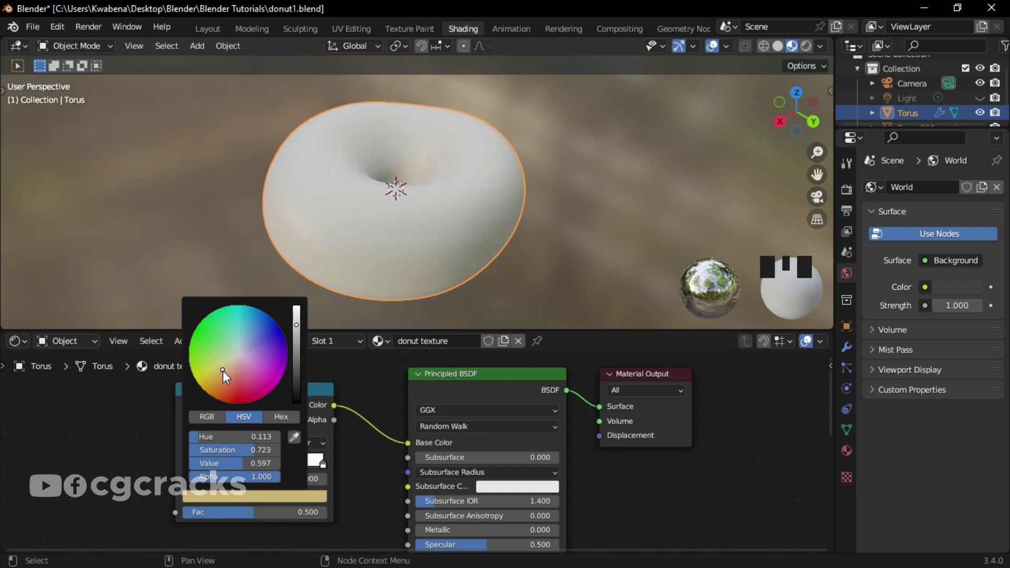
Step: Make the second ramp stop a lighter, more saturated orange
{"action": "left_click", "coordinate": [242, 464]}
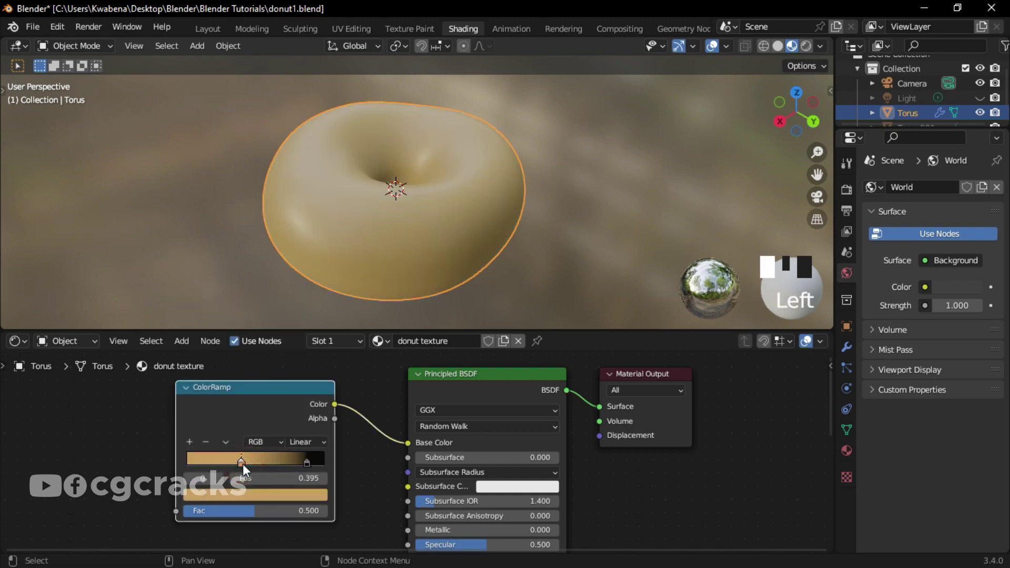
{"action": "left_click", "coordinate": [249, 495]}
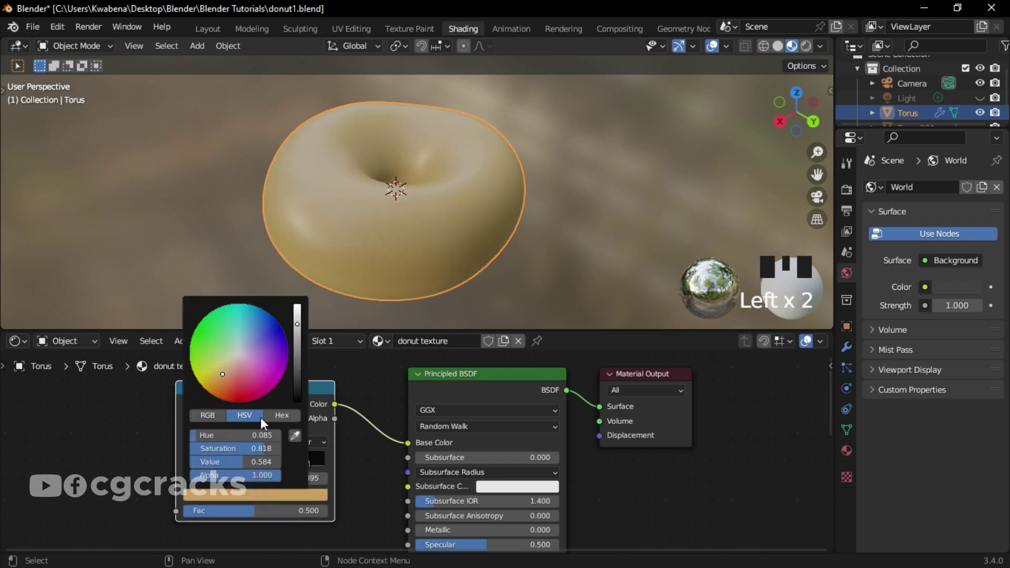
{"action": "left_click_drag", "start_coordinate": [297, 321], "coordinate": [298, 307]}
{"action": "left_click", "coordinate": [298, 309]}
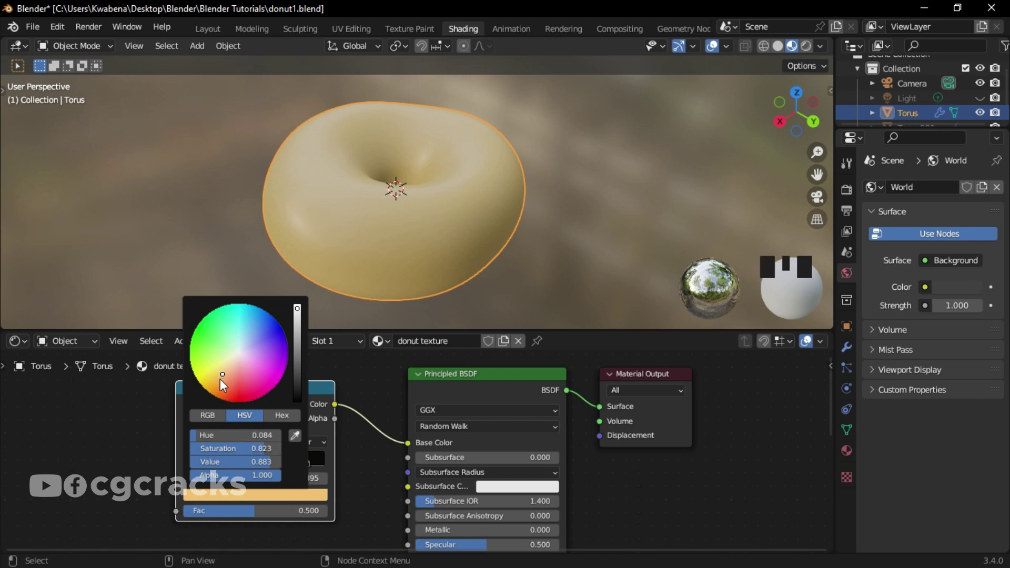
{"action": "left_click", "coordinate": [220, 378]}
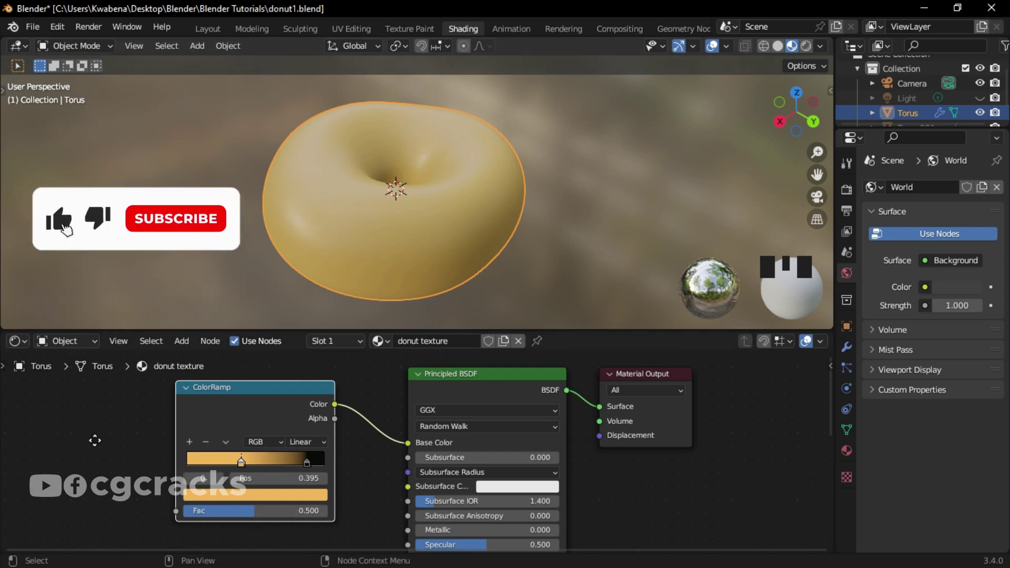
Step: Clear space left of the ColorRamp and place a Noise Texture node there
{"action": "middle_click_drag", "start_coordinate": [97, 440], "coordinate": [305, 446]}
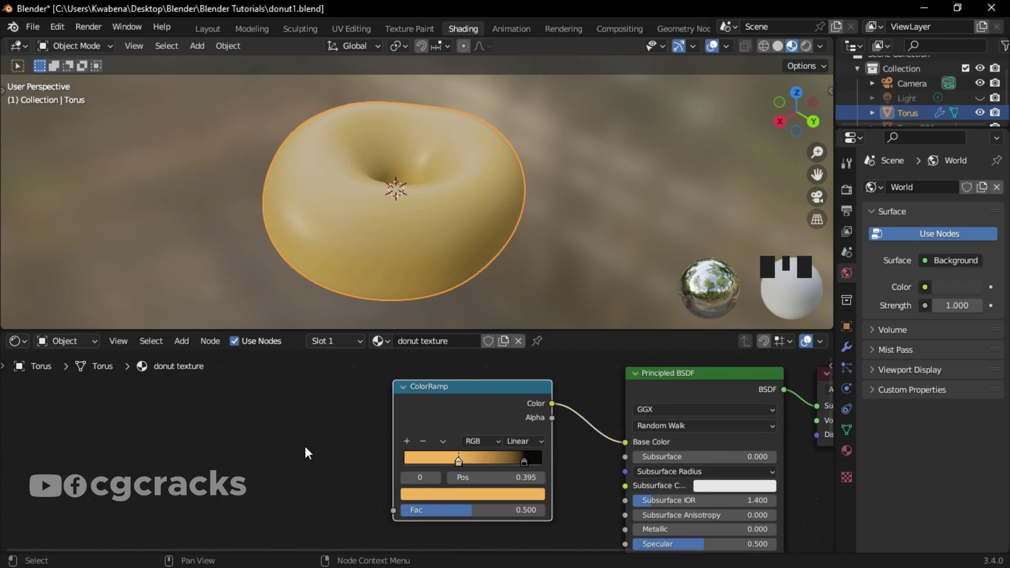
{"action": "left_click", "coordinate": [246, 393]}
{"action": "key", "text": "Delete"}
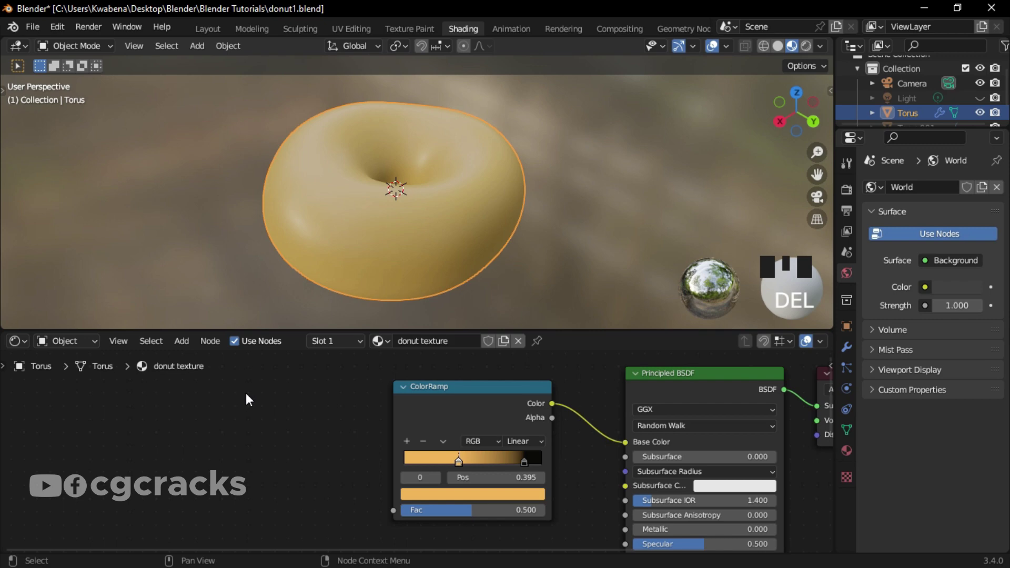
{"action": "key", "text": "shift+a"}
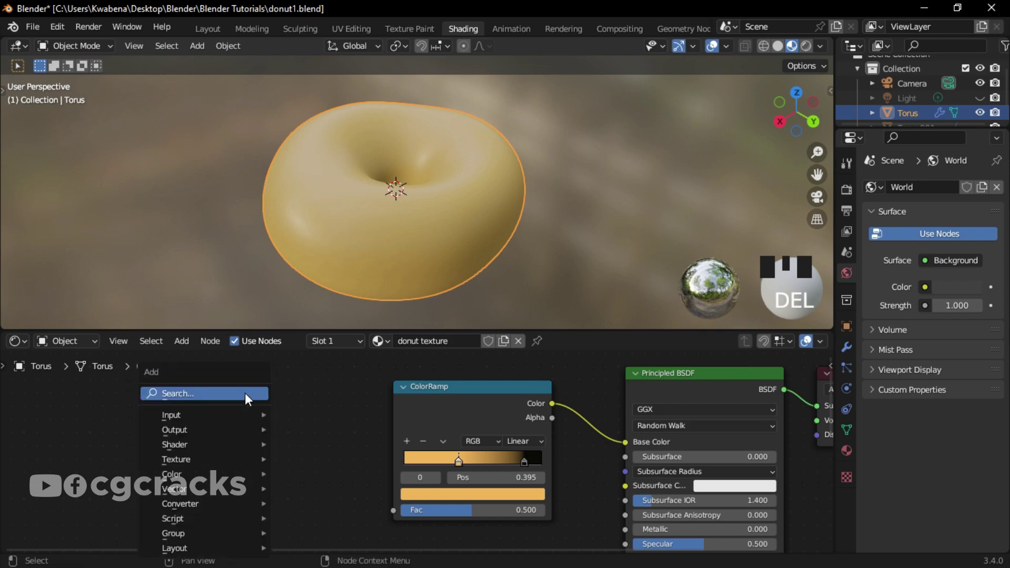
{"action": "left_click", "coordinate": [245, 393]}
{"action": "type", "text": "noi"}
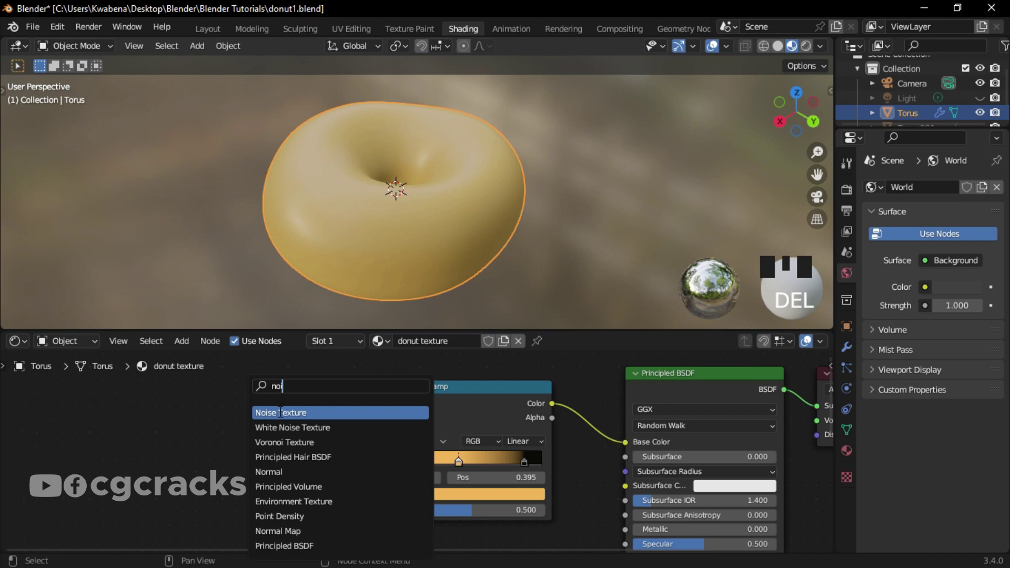
{"action": "left_click", "coordinate": [281, 413]}
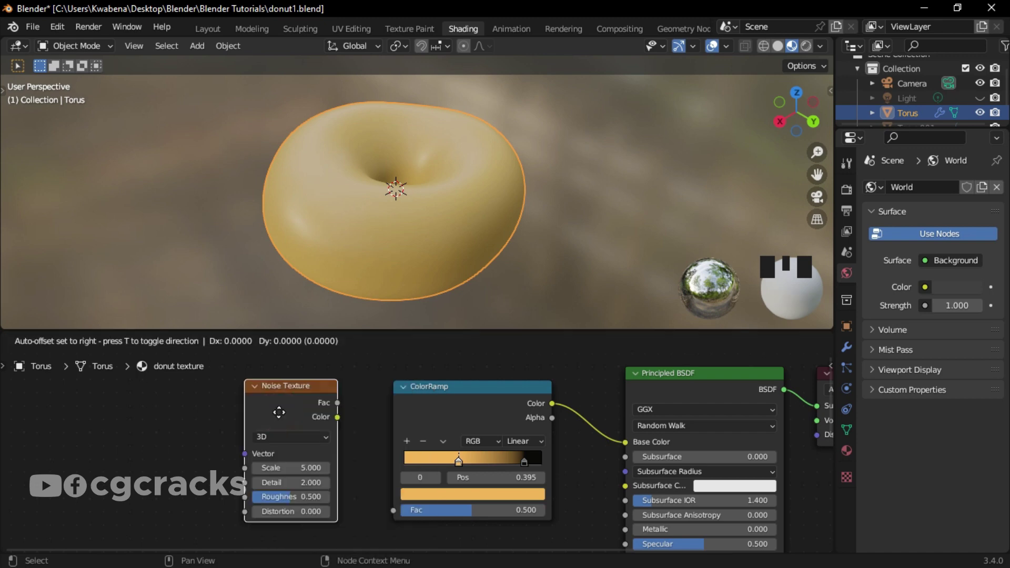
{"action": "left_click", "coordinate": [251, 429]}
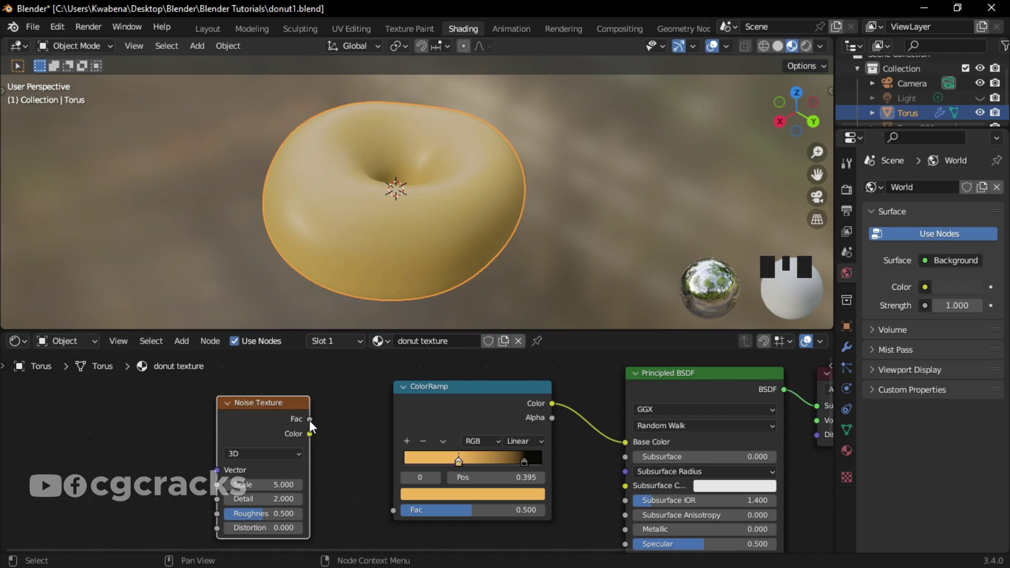
Step: Link the Noise Texture Fac output to the ColorRamp Fac input, then reposition the noise node
{"action": "left_click_drag", "start_coordinate": [310, 419], "coordinate": [393, 507]}
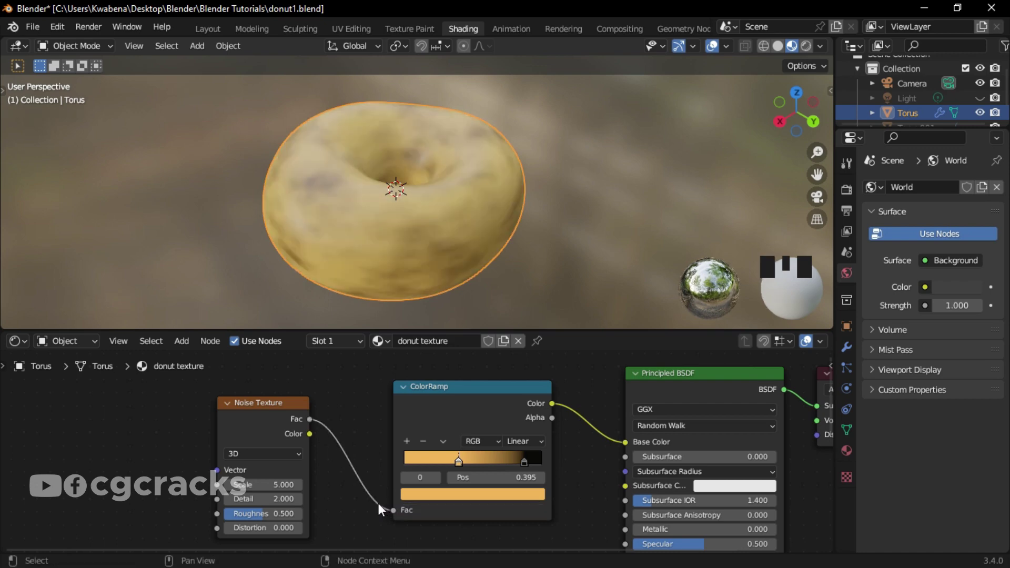
{"action": "middle_click_drag", "start_coordinate": [578, 163], "coordinate": [408, 175]}
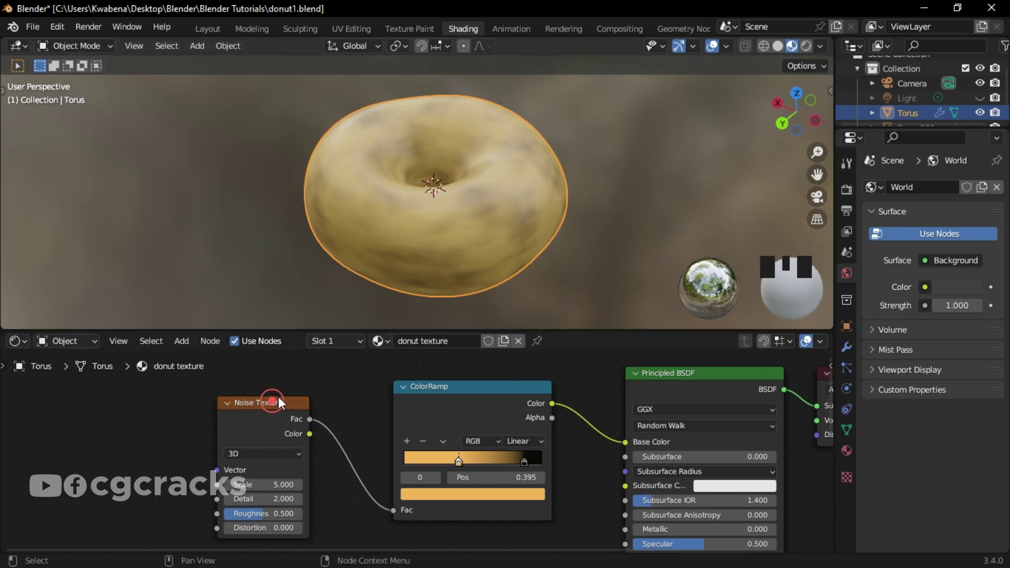
{"action": "left_click_drag", "start_coordinate": [280, 402], "coordinate": [296, 399]}
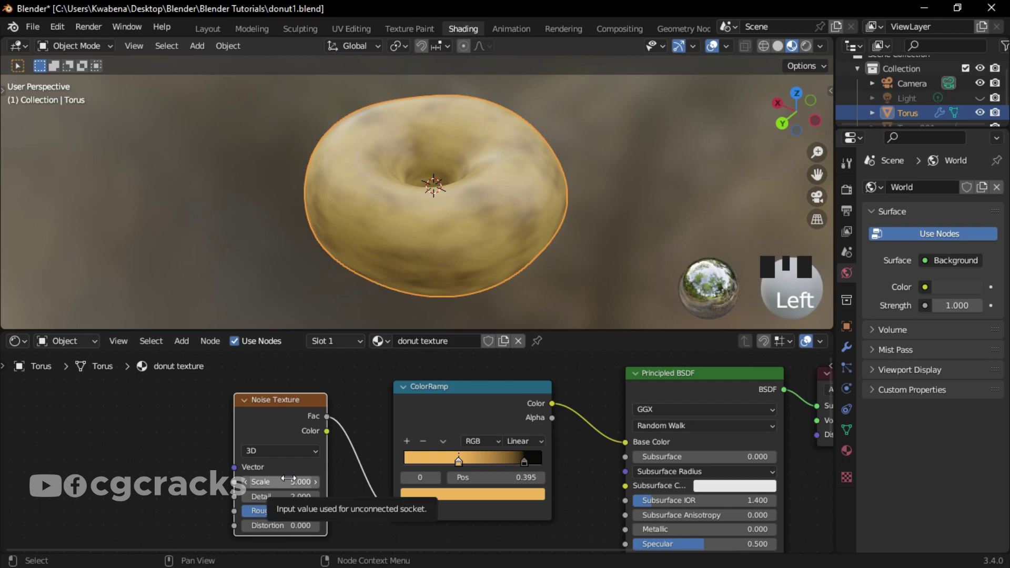
Step: Change the Noise Texture's Scale and Detail values for a finer pattern
{"action": "left_click", "coordinate": [263, 482]}
{"action": "key", "text": "BackSpace"}
{"action": "type", "text": "54.600"}
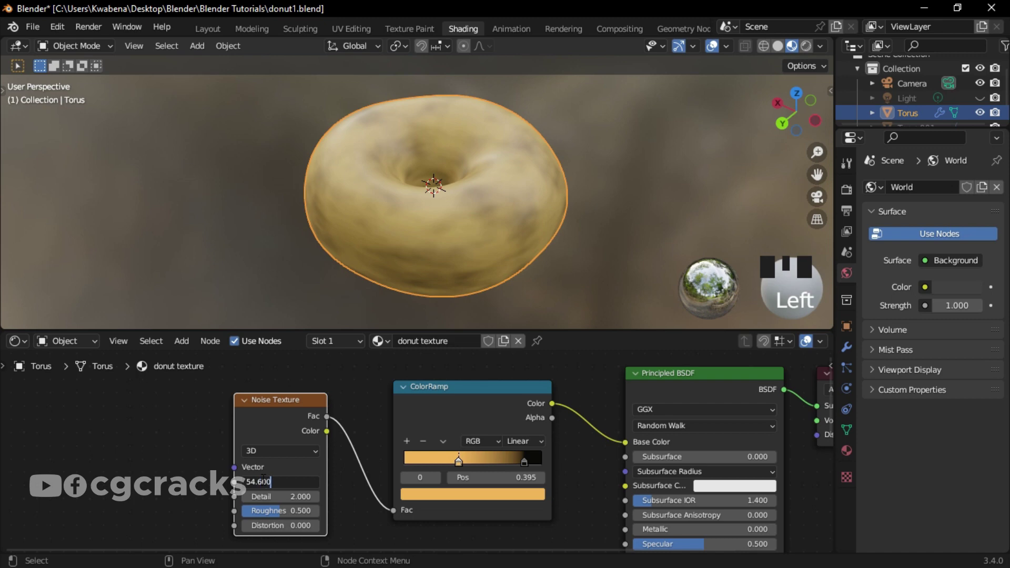
{"action": "key", "text": "Return"}
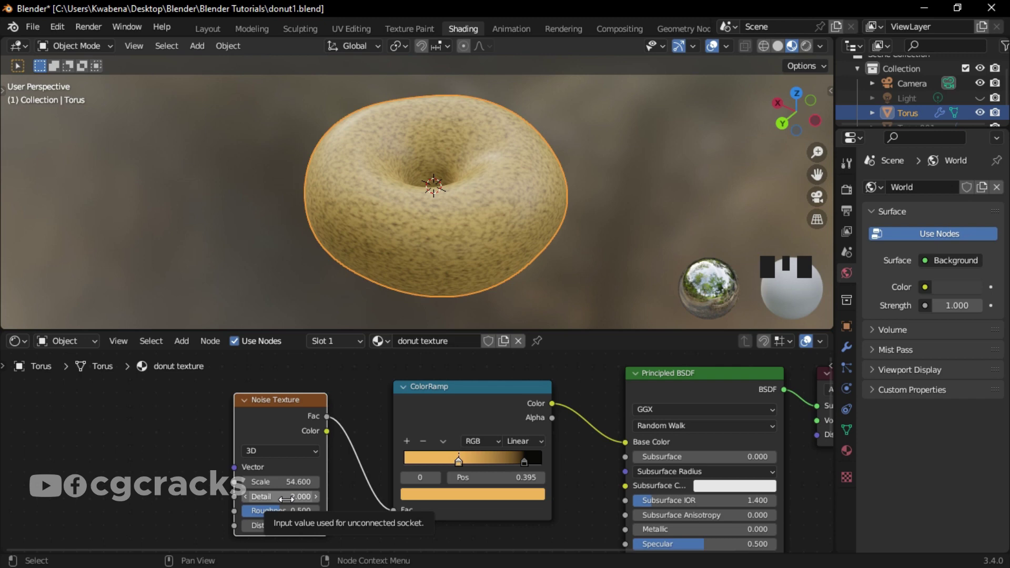
{"action": "left_click", "coordinate": [286, 498]}
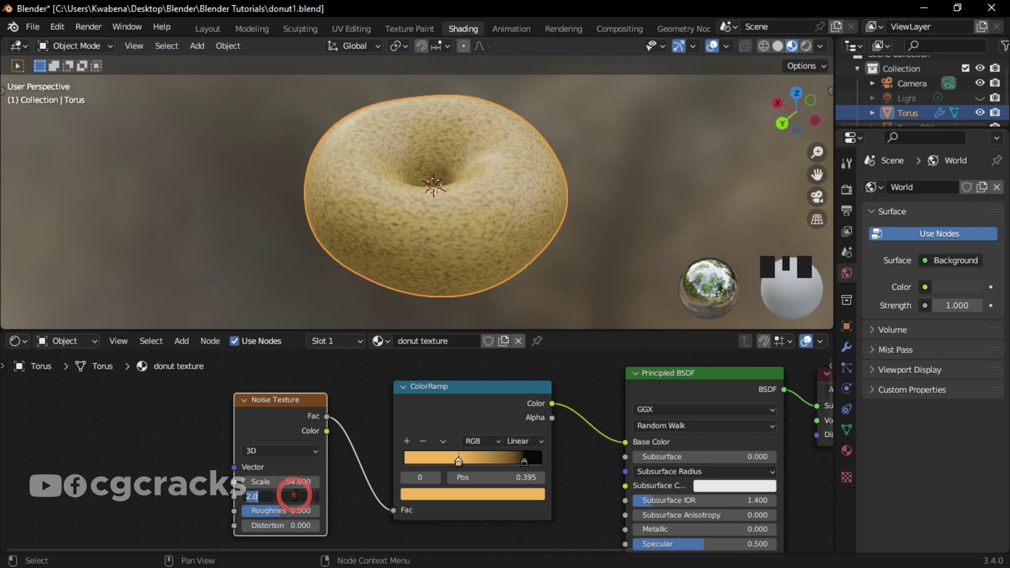
{"action": "type", "text": "2.0"}
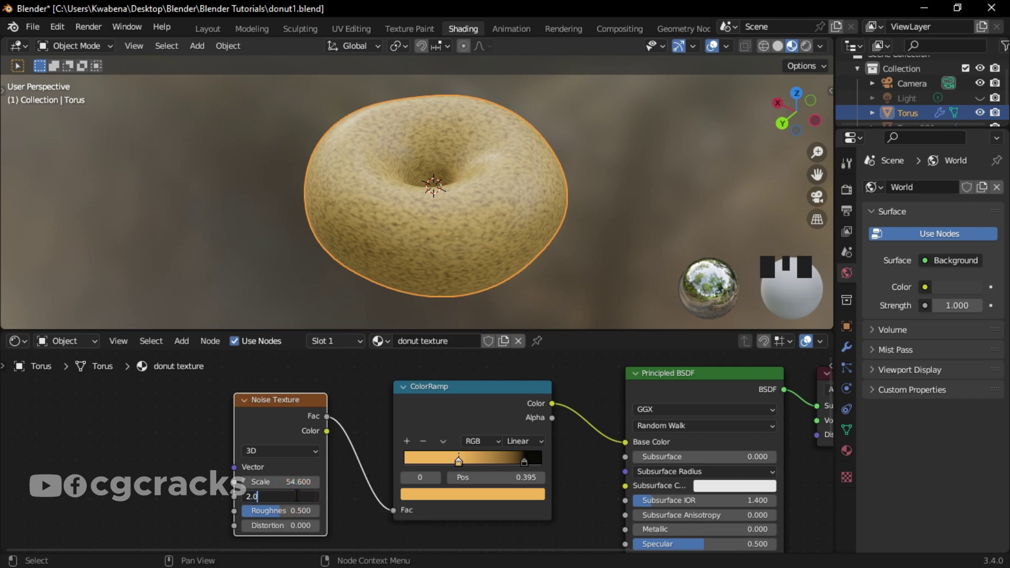
{"action": "key", "text": "BackSpace"}
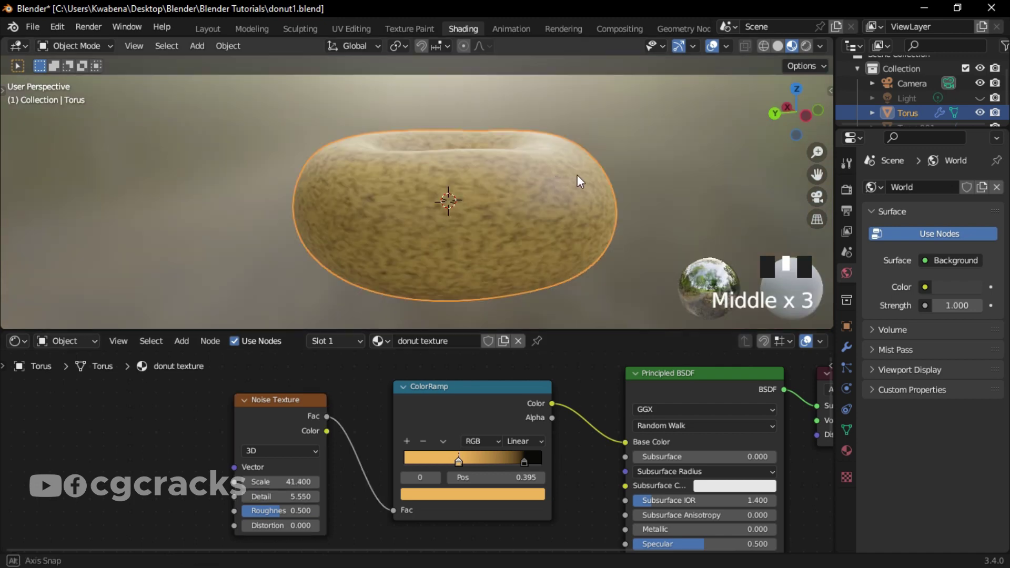
Step: Set the Noise Texture Distortion to 0.1 and check the donut from several angles
{"action": "mouse_move", "coordinate": [576, 174]}
{"action": "middle_mouse_down"}
{"action": "mouse_move", "coordinate": [592, 181]}
{"action": "mouse_move", "coordinate": [457, 215]}
{"action": "mouse_move", "coordinate": [513, 173]}
{"action": "mouse_move", "coordinate": [573, 158]}
{"action": "middle_mouse_up"}
{"action": "middle_click_drag", "start_coordinate": [545, 194], "coordinate": [532, 205]}
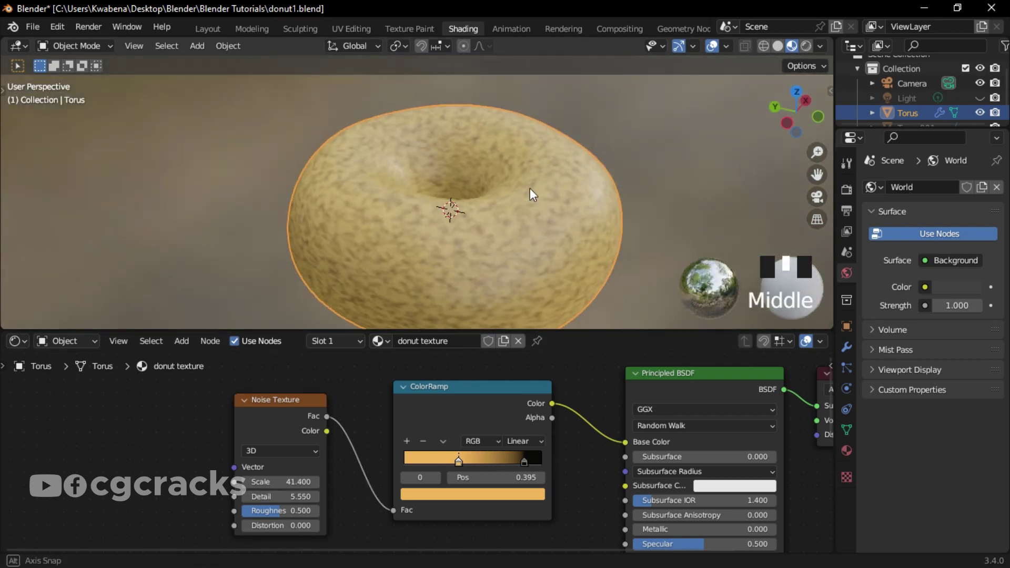
{"action": "middle_click_drag", "start_coordinate": [527, 187], "coordinate": [521, 195]}
{"action": "left_click", "coordinate": [271, 526]}
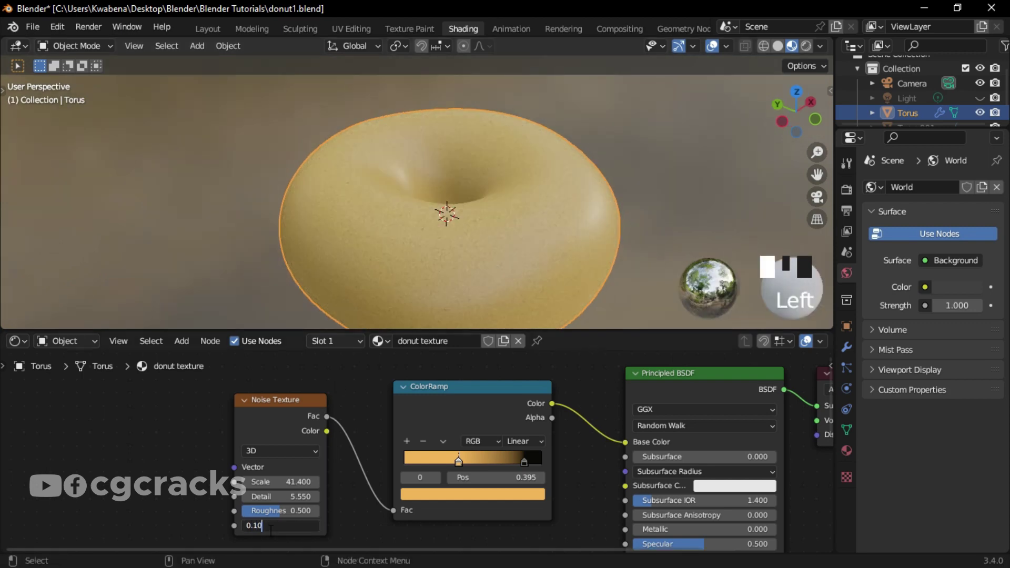
{"action": "type", "text": "0.10"}
{"action": "key", "text": "Return"}
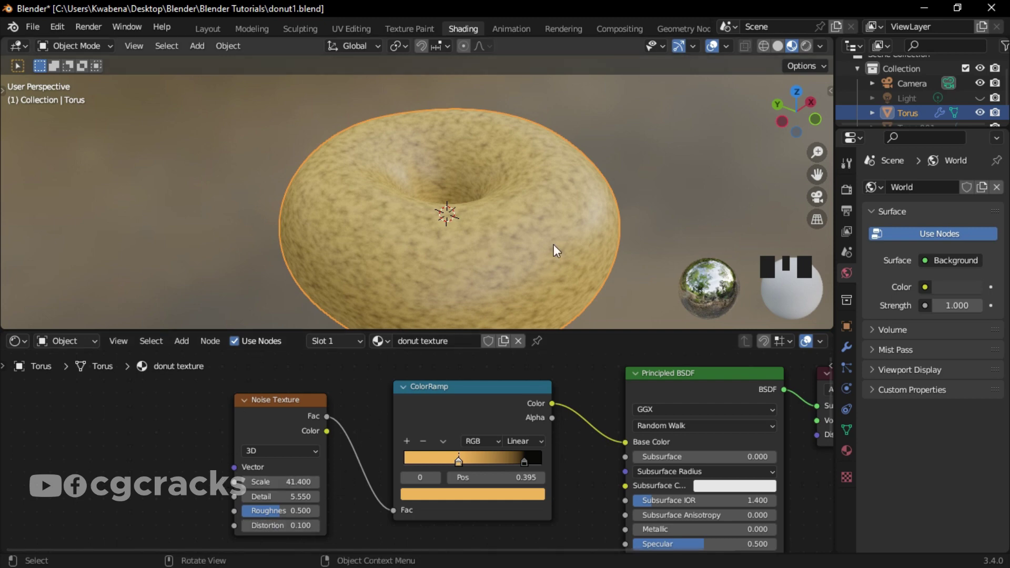
{"action": "mouse_move", "coordinate": [554, 244]}
{"action": "middle_mouse_down"}
{"action": "mouse_move", "coordinate": [541, 184]}
{"action": "mouse_move", "coordinate": [495, 207]}
{"action": "mouse_move", "coordinate": [492, 259]}
{"action": "mouse_move", "coordinate": [533, 266]}
{"action": "mouse_move", "coordinate": [561, 235]}
{"action": "middle_mouse_up"}
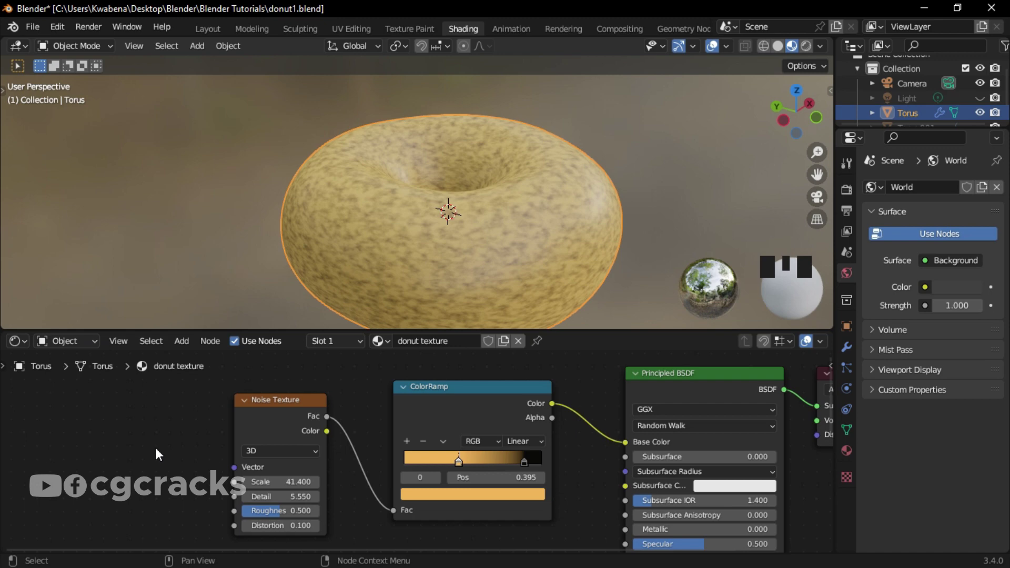
Step: Add a Texture Coordinate node to the left of the Noise Texture
{"action": "scroll", "coordinate": [149, 448], "scroll_direction": "up", "scroll_amount": 1}
{"action": "middle_click_drag", "start_coordinate": [149, 448], "coordinate": [333, 449]}
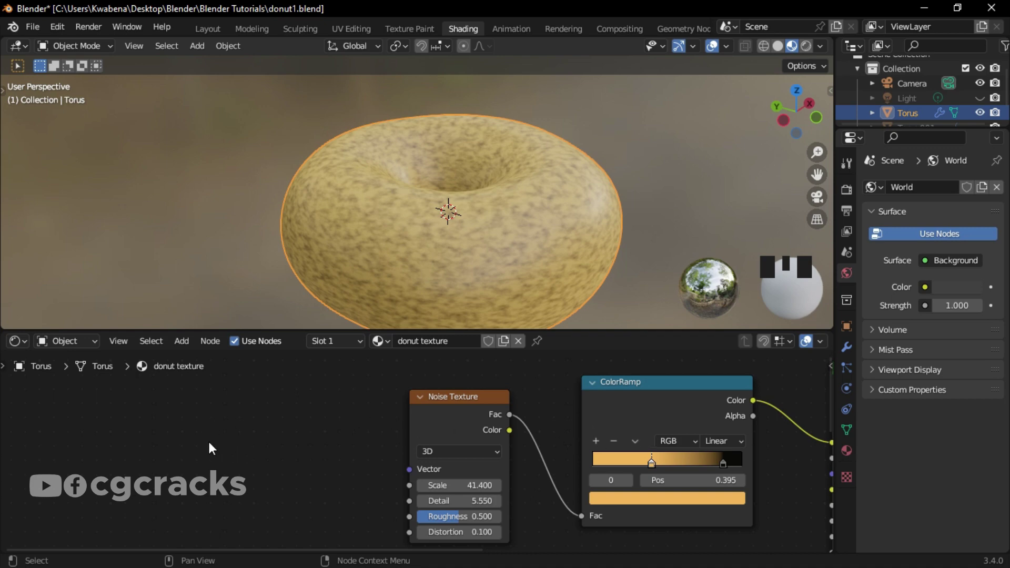
{"action": "key", "text": "shift+a"}
{"action": "left_click", "coordinate": [207, 394]}
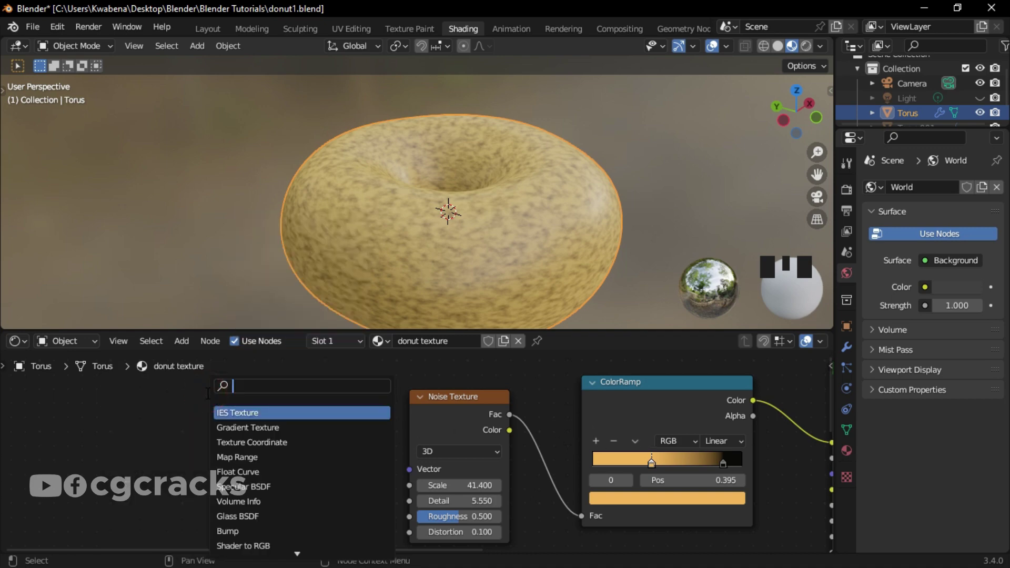
{"action": "type", "text": "tex co"}
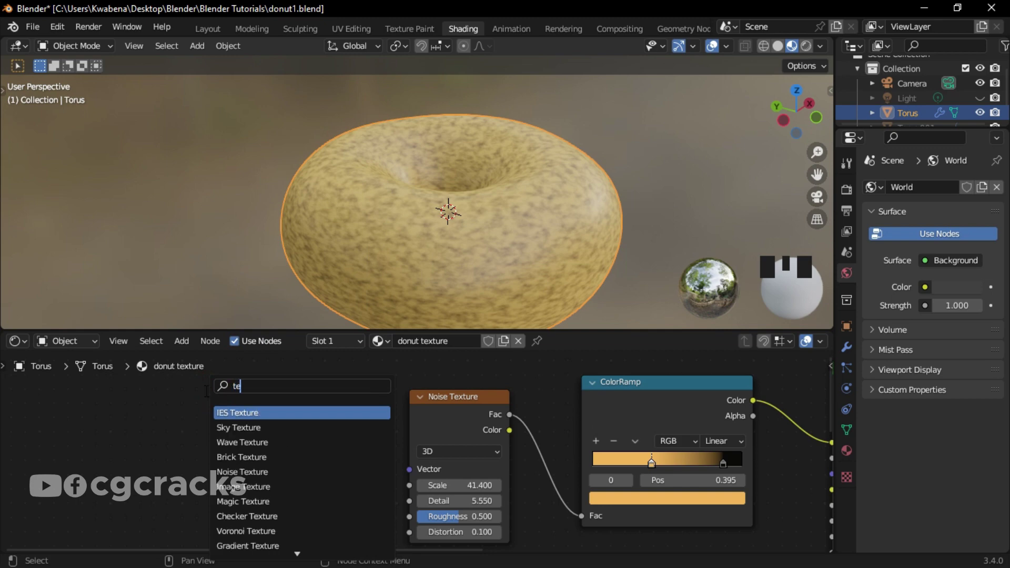
{"action": "key", "text": "Return"}
{"action": "left_click", "coordinate": [267, 424]}
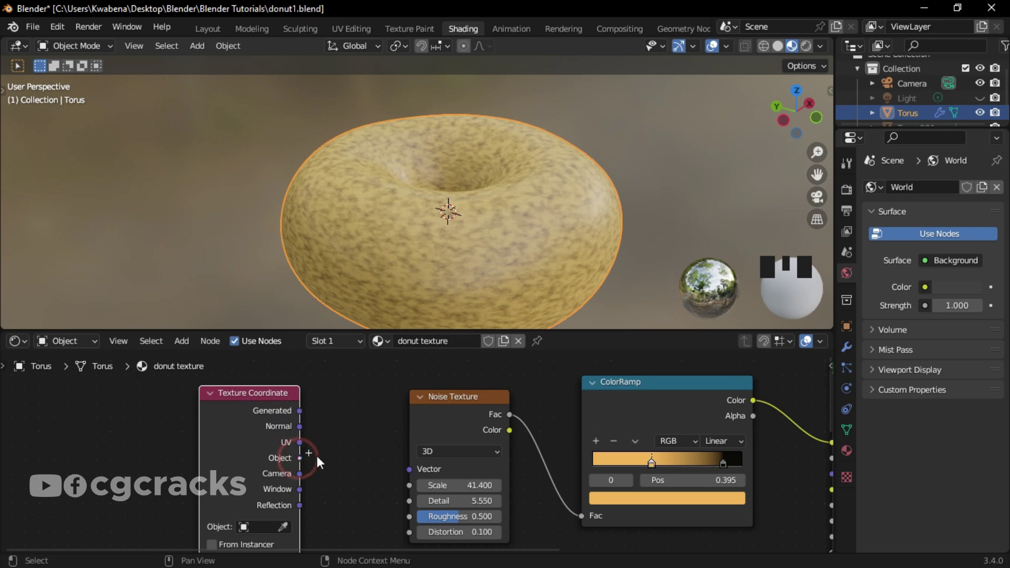
Step: Connect the Texture Coordinate Object output to the Noise Texture Vector input
{"action": "left_click_drag", "start_coordinate": [301, 458], "coordinate": [392, 468]}
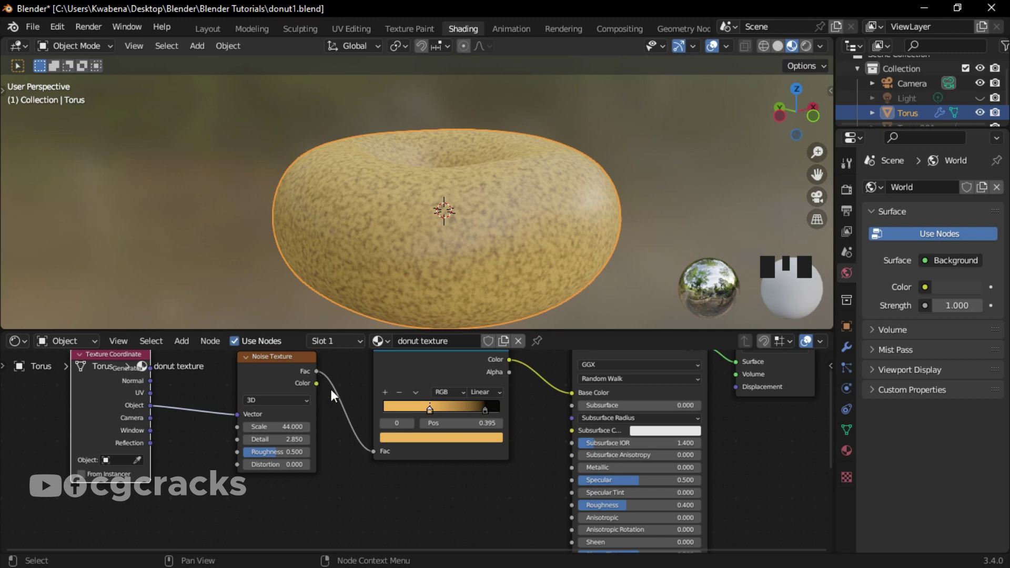
{"action": "middle_click_drag", "start_coordinate": [494, 503], "coordinate": [507, 434]}
{"action": "scroll", "coordinate": [510, 429], "scroll_direction": "down", "scroll_amount": 3}
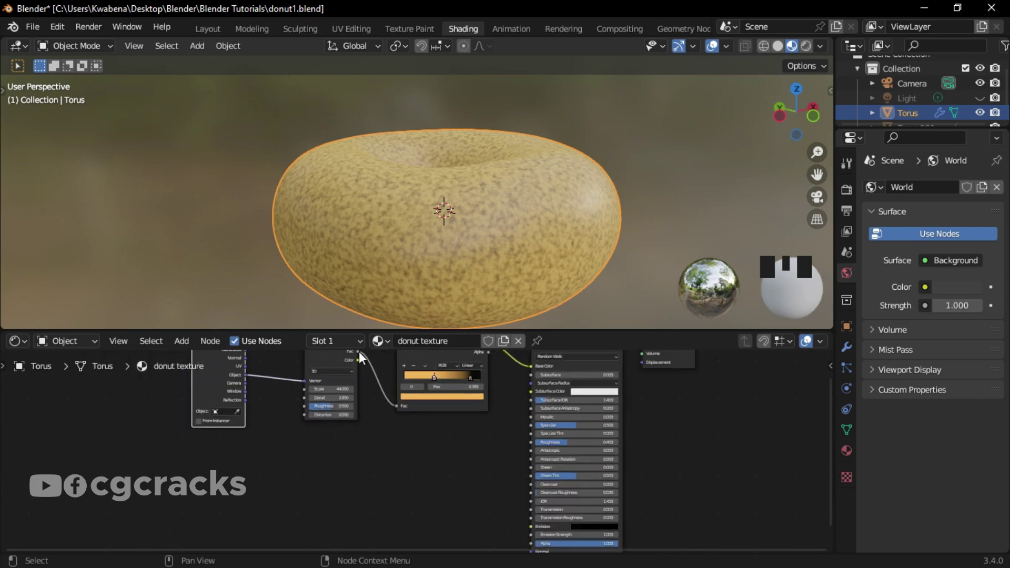
Step: Link the Noise Texture Fac to the Principled BSDF Normal input and inspect the bumpy donut
{"action": "left_click_drag", "start_coordinate": [359, 351], "coordinate": [504, 395]}
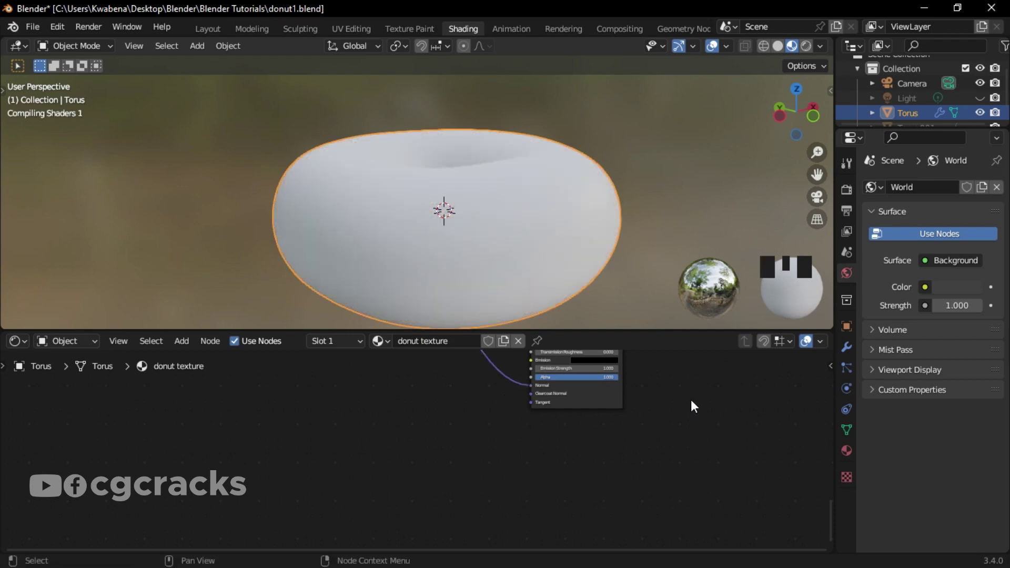
{"action": "scroll", "coordinate": [705, 408], "scroll_direction": "up", "scroll_amount": 4}
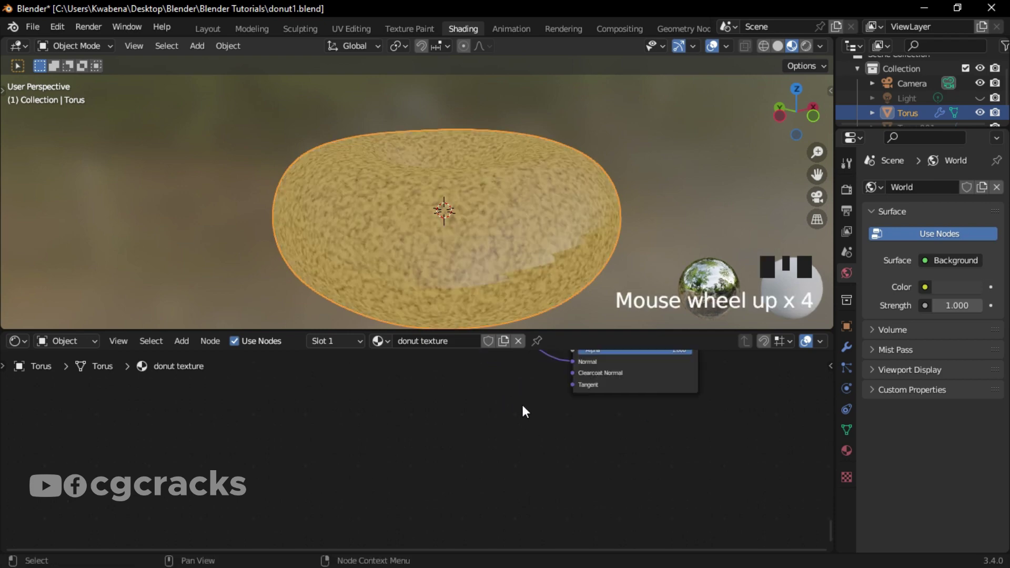
{"action": "scroll", "coordinate": [524, 404], "scroll_direction": "up", "scroll_amount": 6}
{"action": "middle_click_drag", "start_coordinate": [527, 400], "coordinate": [296, 403]}
{"action": "scroll", "coordinate": [409, 451], "scroll_direction": "down", "scroll_amount": 4}
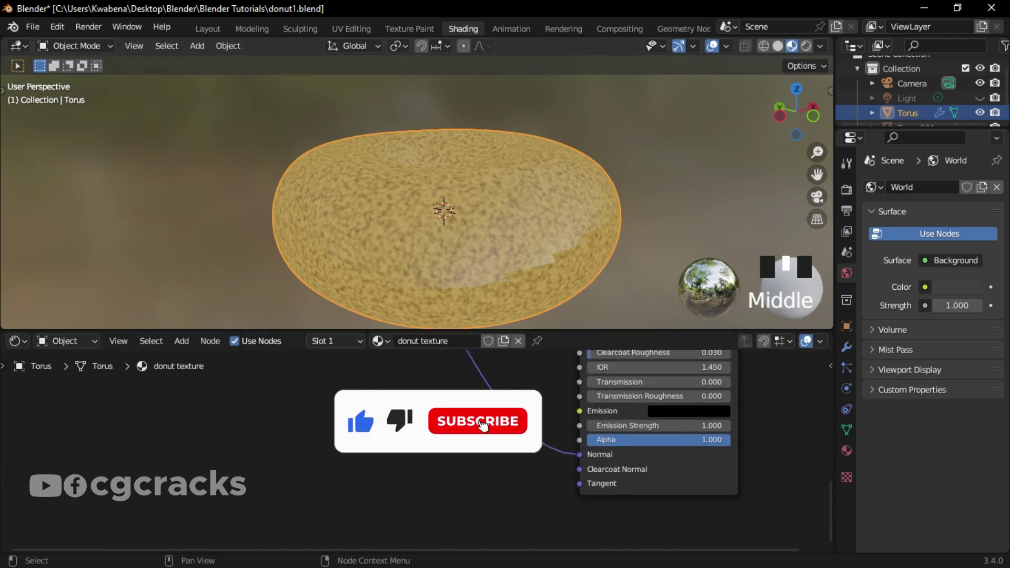
{"action": "middle_click_drag", "start_coordinate": [408, 363], "coordinate": [501, 346]}
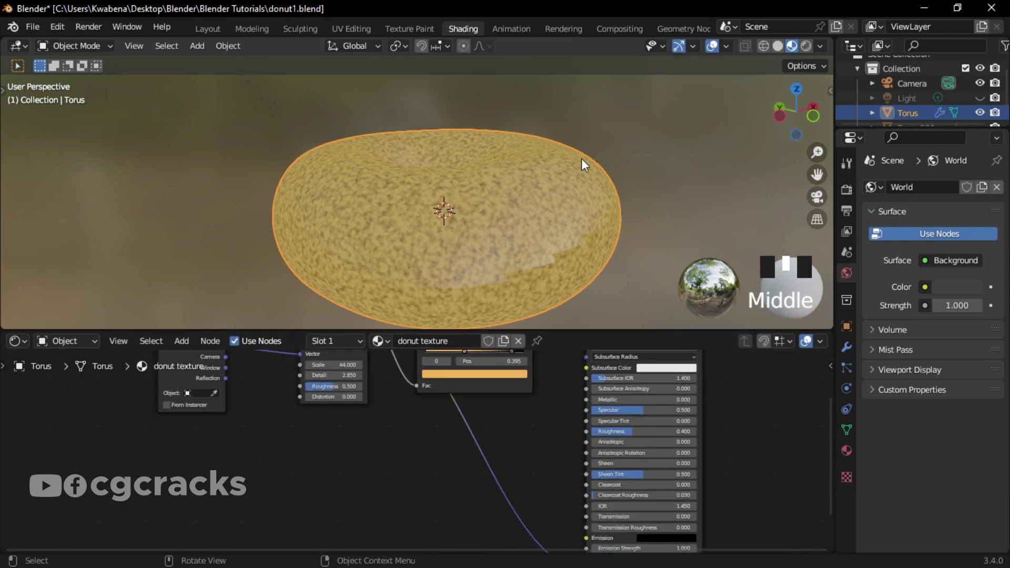
{"action": "middle_click_drag", "start_coordinate": [582, 159], "coordinate": [547, 200]}
{"action": "scroll", "coordinate": [555, 153], "scroll_direction": "down", "scroll_amount": 2}
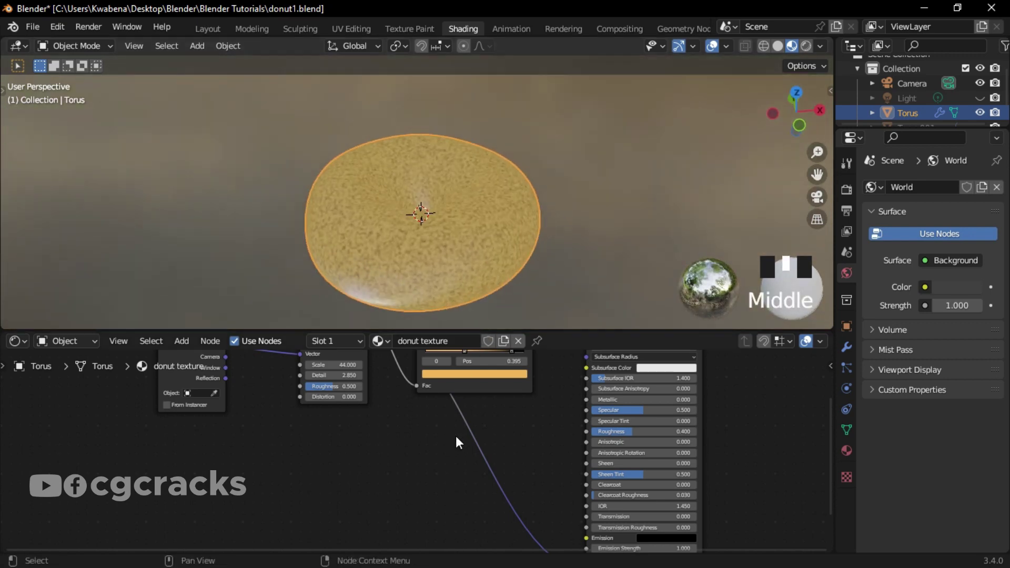
{"action": "scroll", "coordinate": [457, 436], "scroll_direction": "up", "scroll_amount": 3}
{"action": "middle_click_drag", "start_coordinate": [456, 437], "coordinate": [380, 443]}
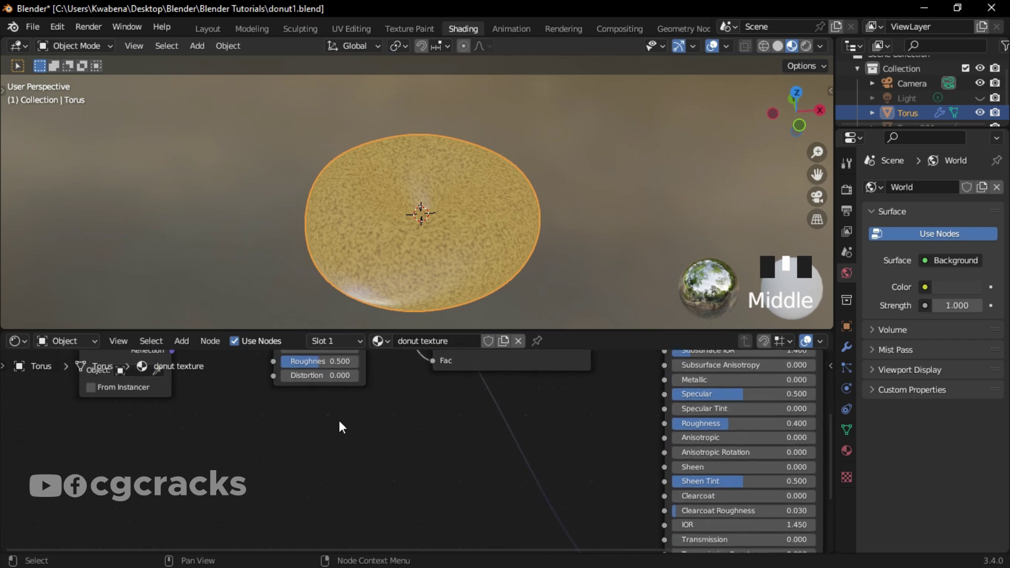
Step: Add a Bump node onto the noise-to-Normal link, placed below the ColorRamp
{"action": "key", "text": "shift+a"}
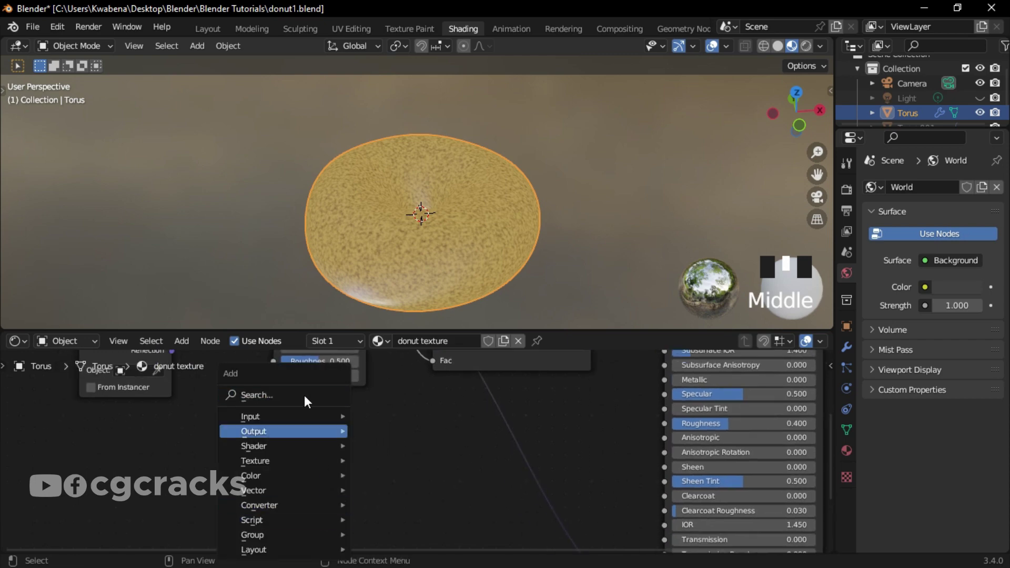
{"action": "left_click", "coordinate": [304, 396]}
{"action": "type", "text": "bum"}
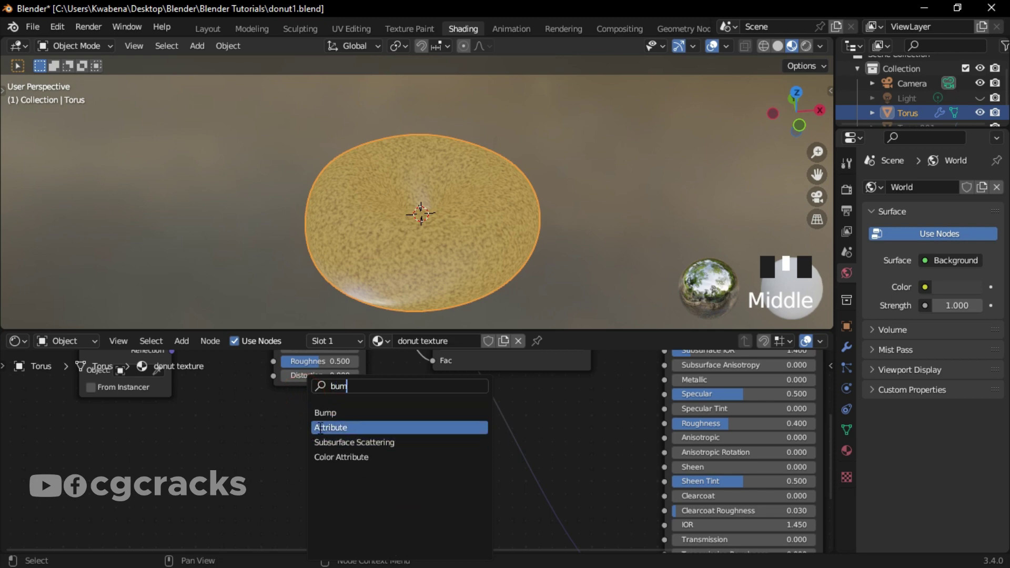
{"action": "left_click", "coordinate": [333, 413]}
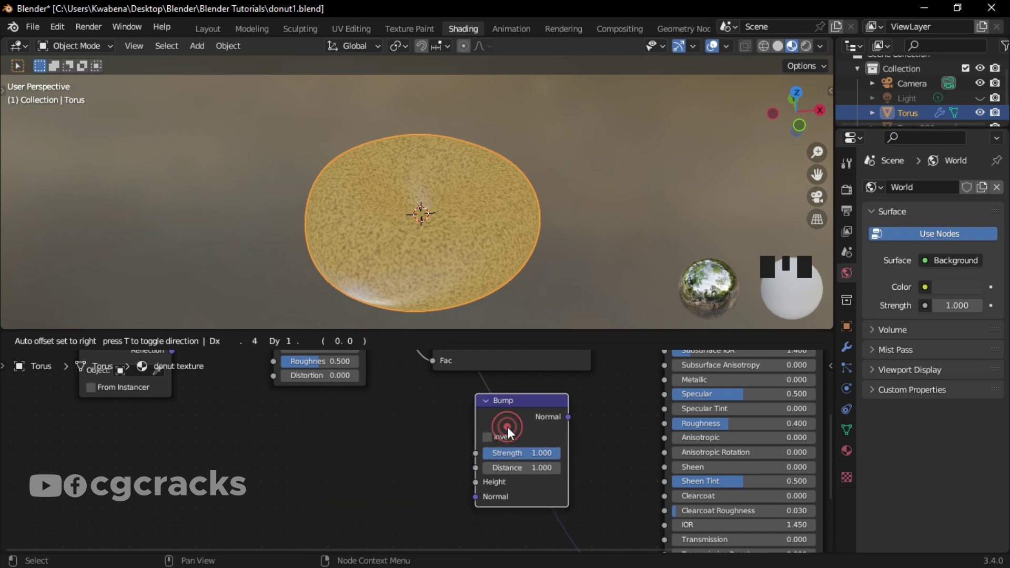
{"action": "left_click", "coordinate": [508, 429]}
{"action": "scroll", "coordinate": [507, 433], "scroll_direction": "down", "scroll_amount": 3}
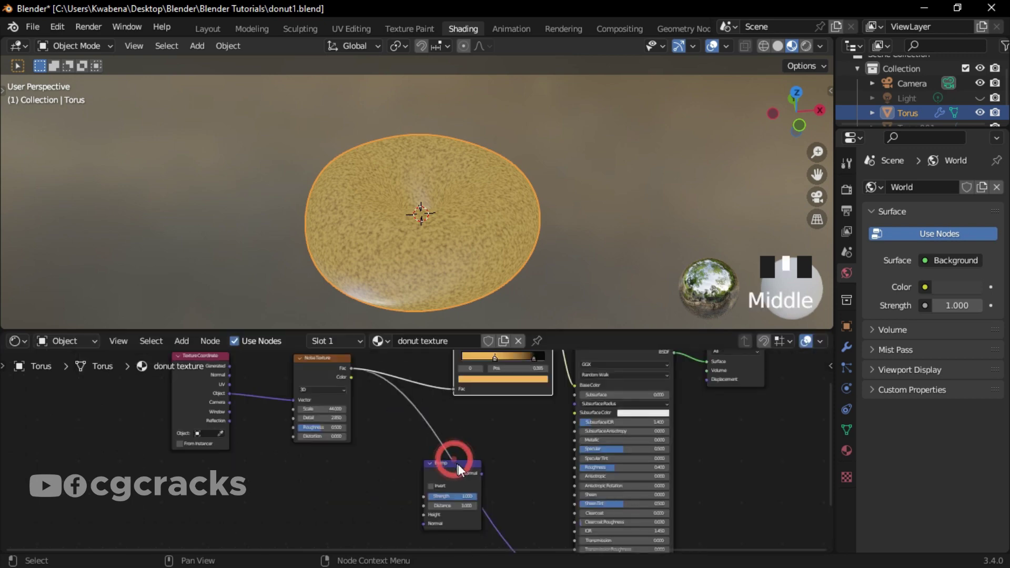
{"action": "left_click_drag", "start_coordinate": [466, 464], "coordinate": [484, 466]}
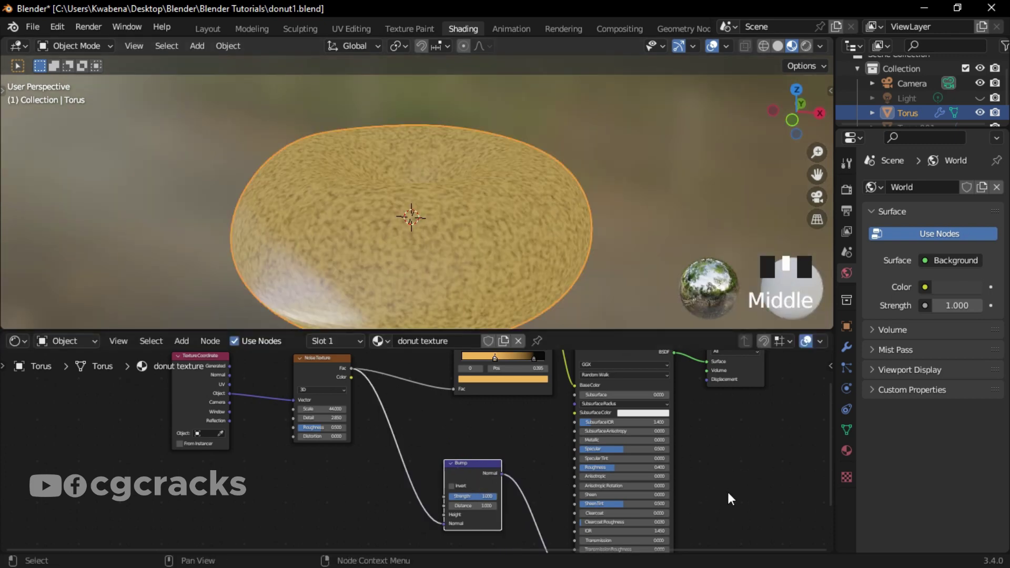
{"action": "scroll", "coordinate": [732, 492], "scroll_direction": "up", "scroll_amount": 4}
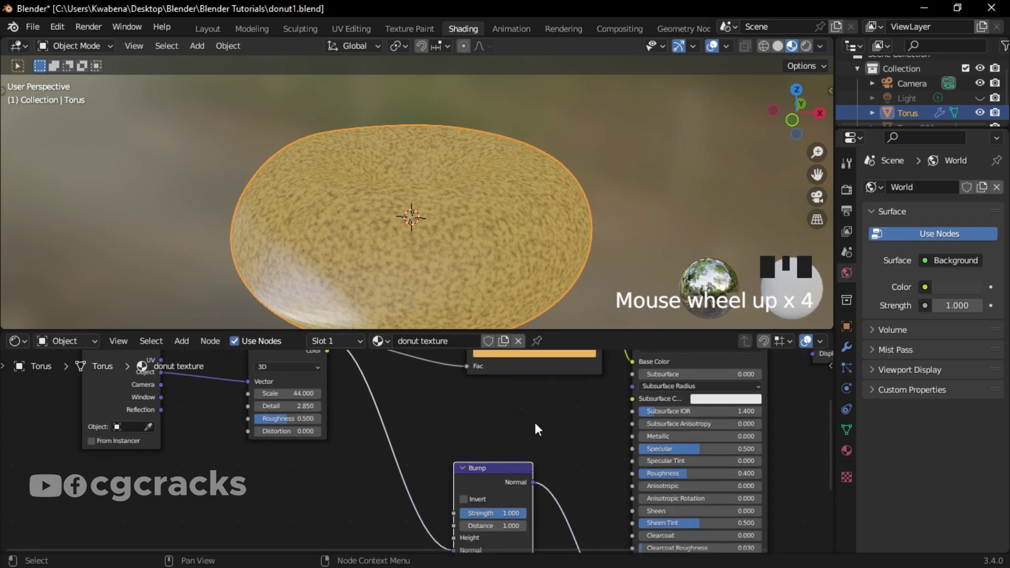
{"action": "middle_click_drag", "start_coordinate": [535, 426], "coordinate": [504, 348]}
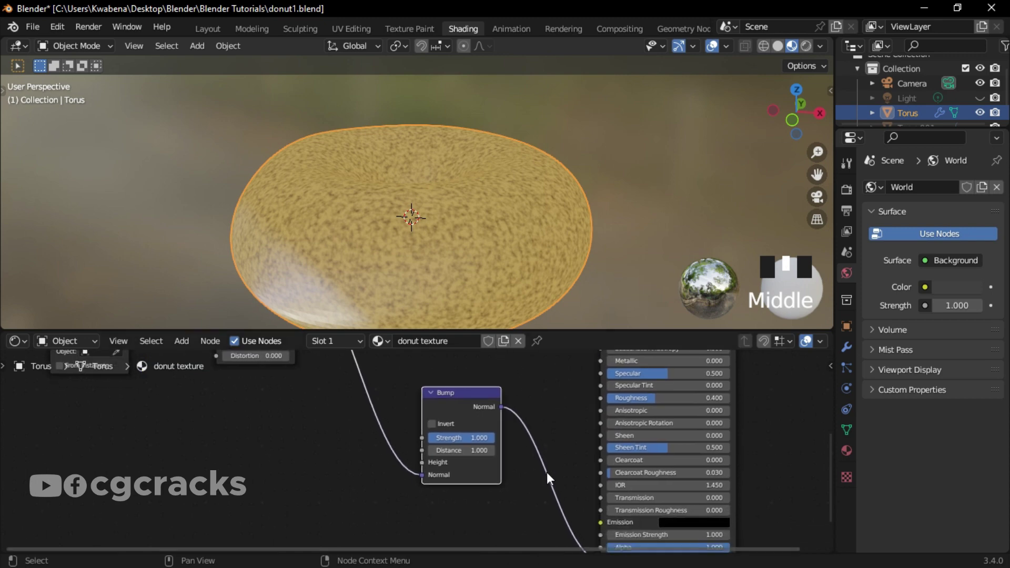
Step: Set the Bump node's Distance from 1.000 to 0.02
{"action": "scroll", "coordinate": [505, 475], "scroll_direction": "up", "scroll_amount": 3}
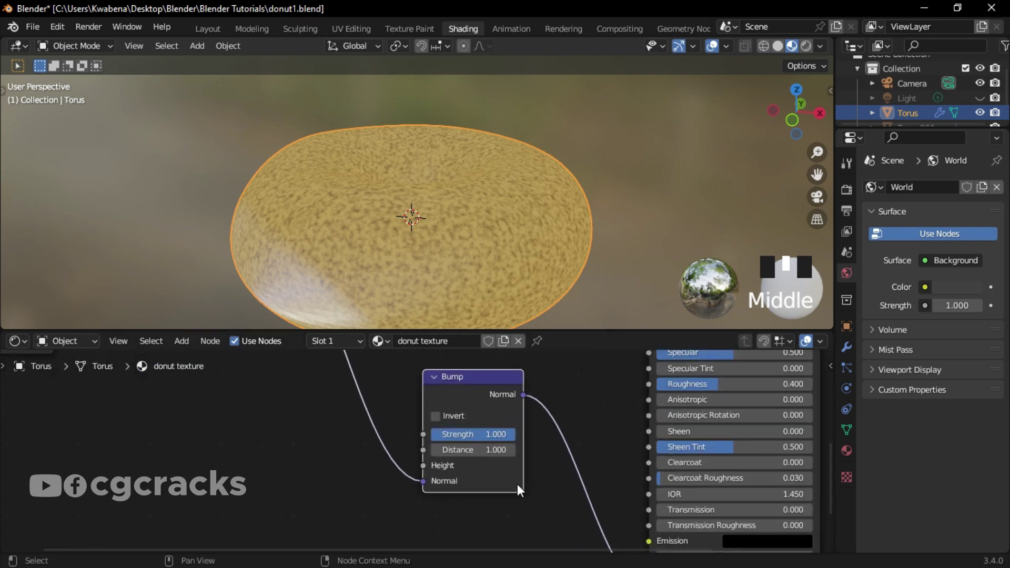
{"action": "left_click", "coordinate": [507, 451]}
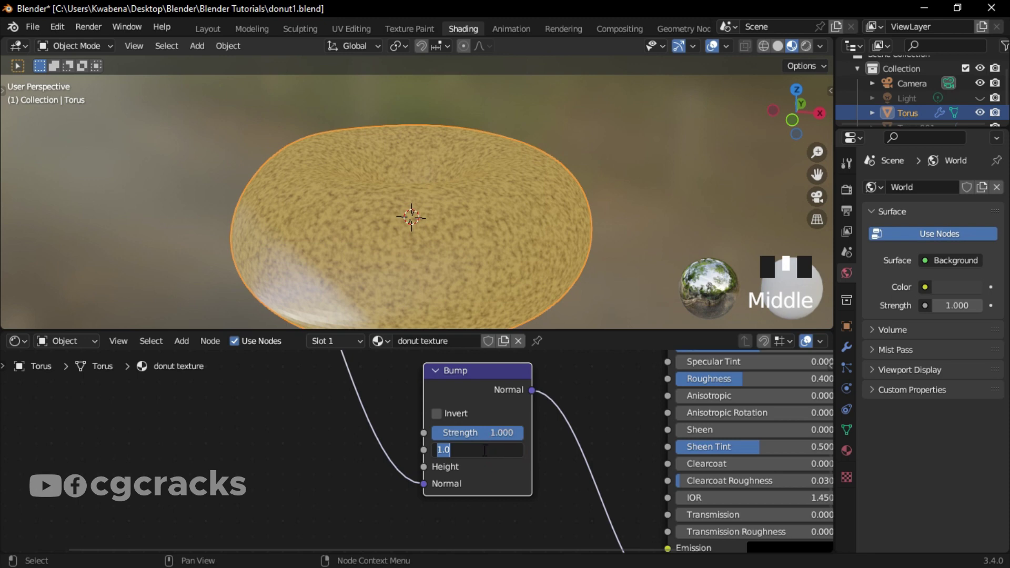
{"action": "key", "text": "BackSpace"}
{"action": "type", "text": "0.02"}
{"action": "key", "text": "Return"}
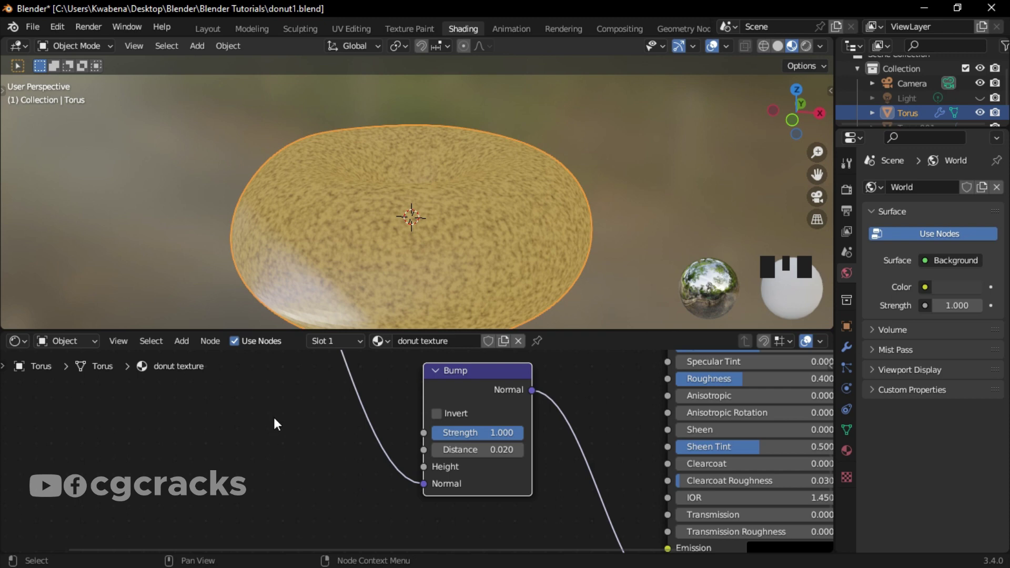
Step: Set the Noise Texture Detail to 2.9 and drop its Scale to 5.9
{"action": "middle_click_drag", "start_coordinate": [305, 433], "coordinate": [434, 413]}
{"action": "middle_click_drag", "start_coordinate": [458, 449], "coordinate": [544, 457]}
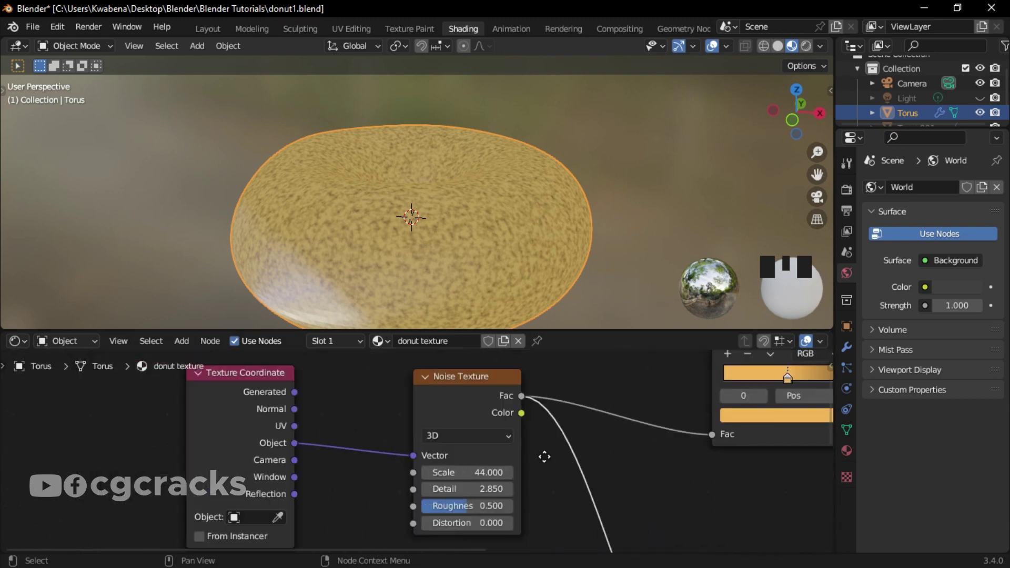
{"action": "mouse_move", "coordinate": [476, 472]}
{"action": "left_mouse_down"}
{"action": "mouse_move", "coordinate": [508, 473]}
{"action": "mouse_move", "coordinate": [485, 473]}
{"action": "mouse_move", "coordinate": [479, 490]}
{"action": "left_mouse_up"}
{"action": "left_click", "coordinate": [477, 489]}
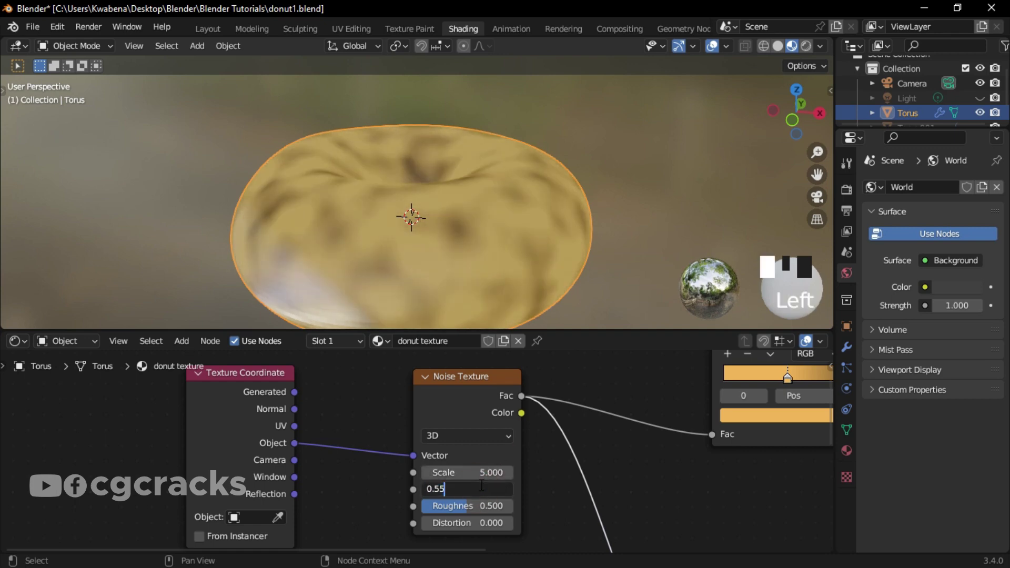
{"action": "key", "text": "BackSpace"}
{"action": "key", "text": "BackSpace"}
{"action": "key", "text": "BackSpace"}
{"action": "key", "text": "BackSpace"}
{"action": "type", "text": "2.9"}
{"action": "key", "text": "Return"}
{"action": "middle_click_drag", "start_coordinate": [579, 174], "coordinate": [610, 168]}
{"action": "left_click", "coordinate": [487, 472]}
{"action": "type", "text": "5.9"}
{"action": "key", "text": "Return"}
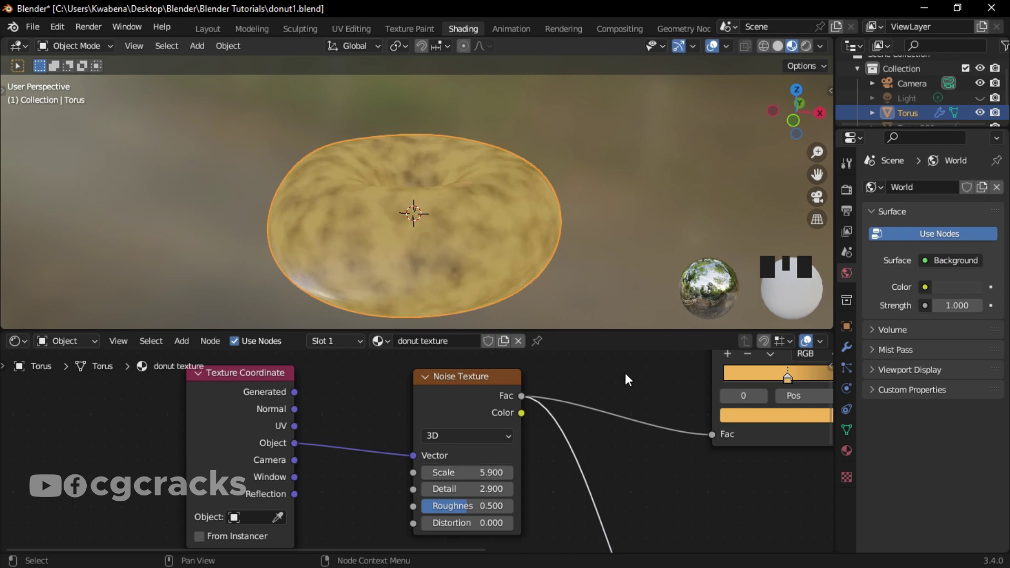
Step: Move the ColorRamp's dark stop to 0.4 and fine-tune the noise Scale around 7
{"action": "middle_click_drag", "start_coordinate": [616, 375], "coordinate": [541, 442]}
{"action": "left_click_drag", "start_coordinate": [570, 434], "coordinate": [563, 430]}
{"action": "middle_click_drag", "start_coordinate": [378, 429], "coordinate": [397, 400]}
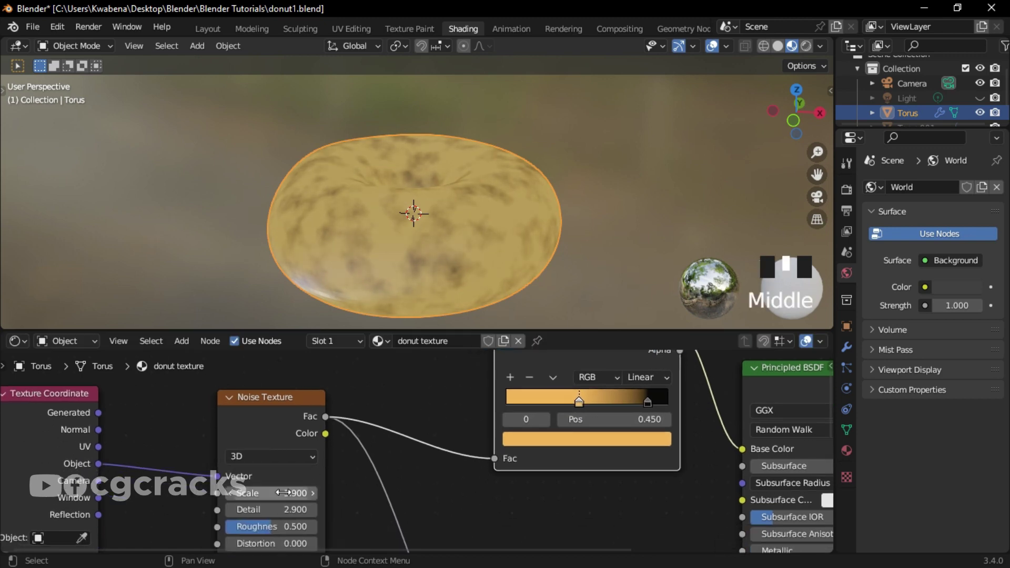
{"action": "left_click_drag", "start_coordinate": [274, 493], "coordinate": [306, 493]}
{"action": "left_click_drag", "start_coordinate": [579, 403], "coordinate": [571, 403]}
{"action": "middle_click_drag", "start_coordinate": [605, 174], "coordinate": [659, 135]}
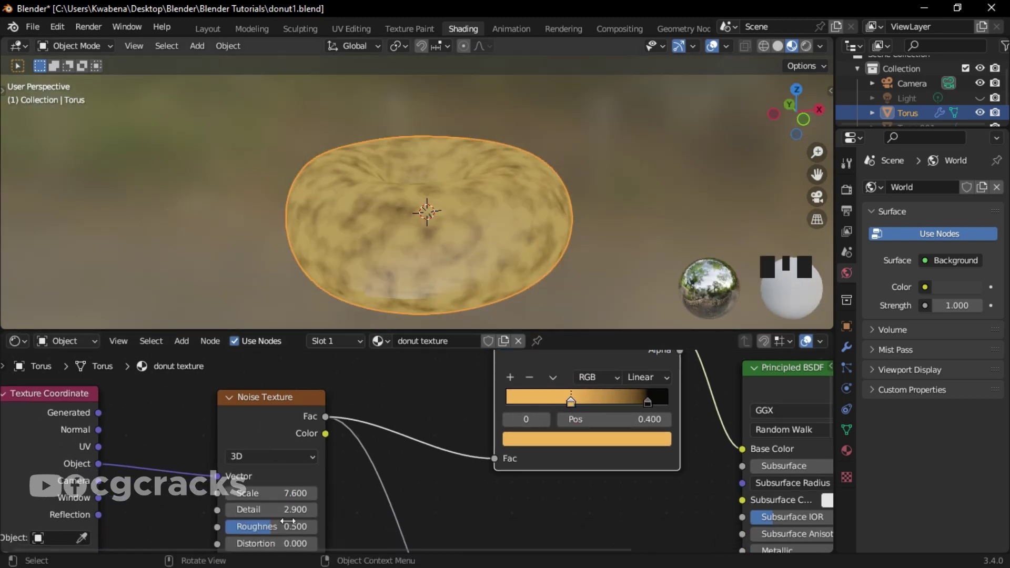
{"action": "mouse_move", "coordinate": [289, 494]}
{"action": "left_mouse_down"}
{"action": "mouse_move", "coordinate": [271, 533]}
{"action": "mouse_move", "coordinate": [290, 509]}
{"action": "left_mouse_up"}
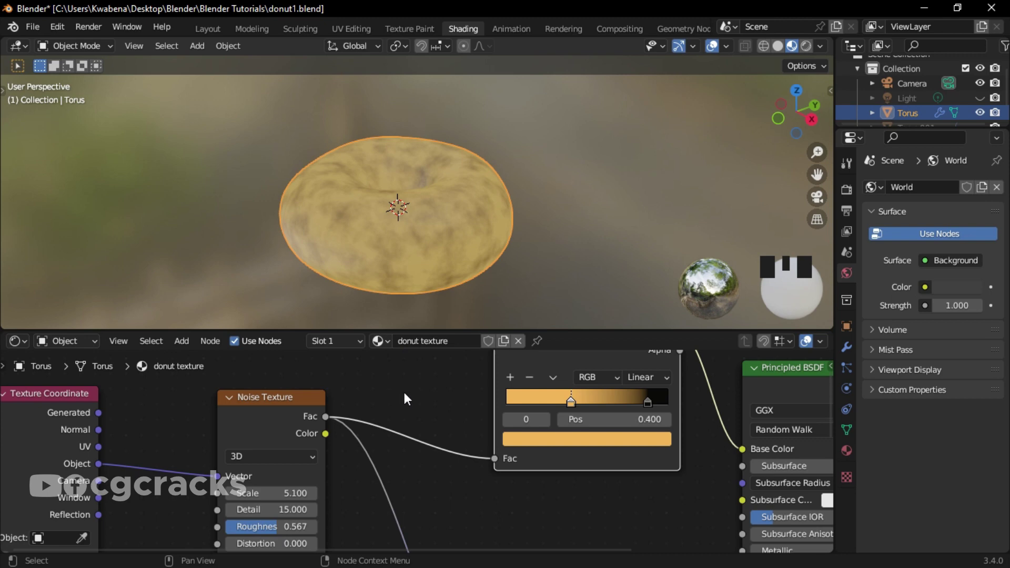
Step: Raise the Principled BSDF Specular from 0.500 to 0.532 and orbit to check the highlights
{"action": "scroll", "coordinate": [404, 392], "scroll_direction": "down", "scroll_amount": 3}
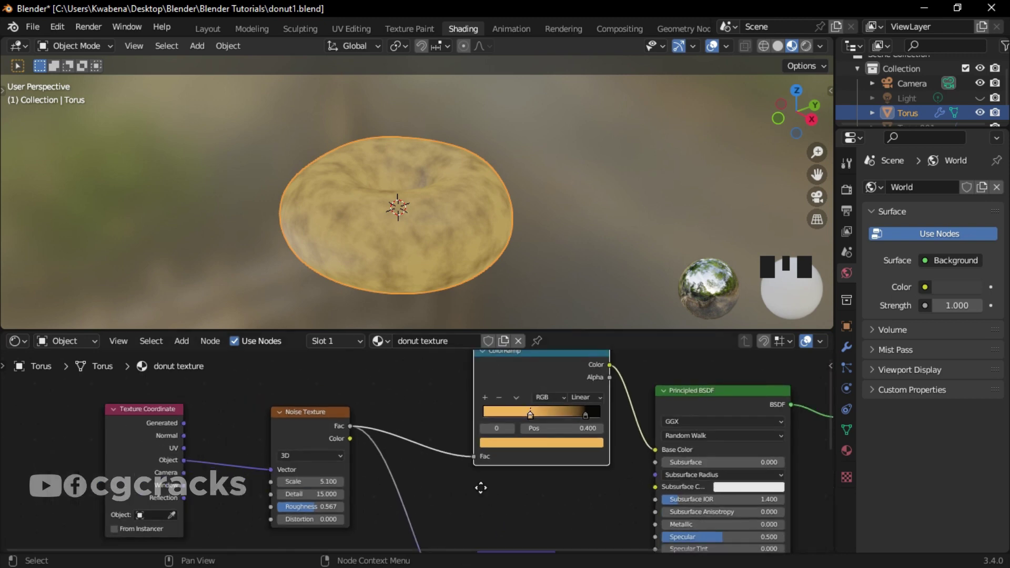
{"action": "middle_click_drag", "start_coordinate": [441, 410], "coordinate": [414, 334]}
{"action": "scroll", "coordinate": [564, 393], "scroll_direction": "up", "scroll_amount": 2}
{"action": "middle_click_drag", "start_coordinate": [564, 392], "coordinate": [429, 440]}
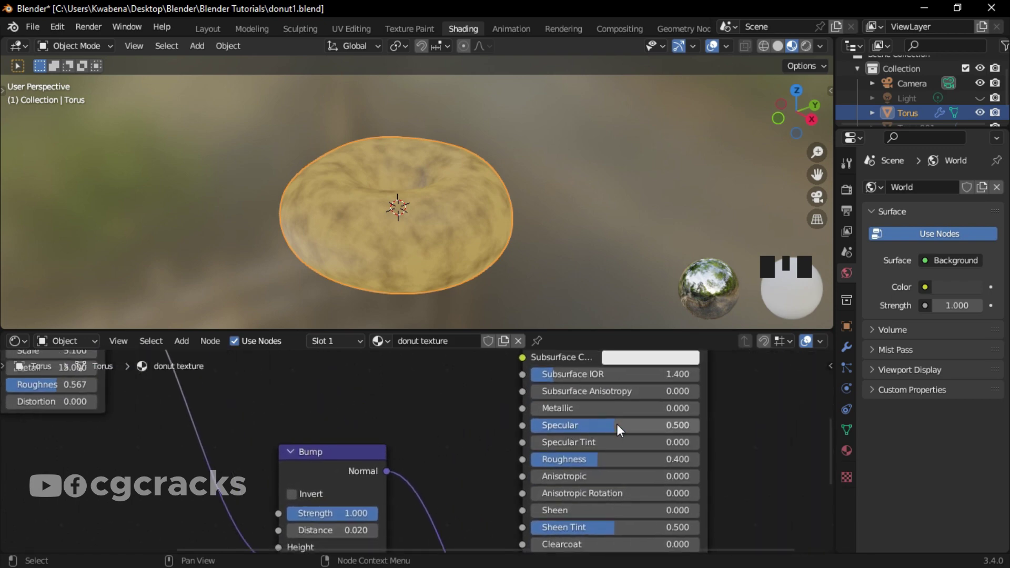
{"action": "mouse_move", "coordinate": [613, 425]}
{"action": "left_mouse_down"}
{"action": "mouse_move", "coordinate": [624, 425]}
{"action": "mouse_move", "coordinate": [607, 425]}
{"action": "left_mouse_up"}
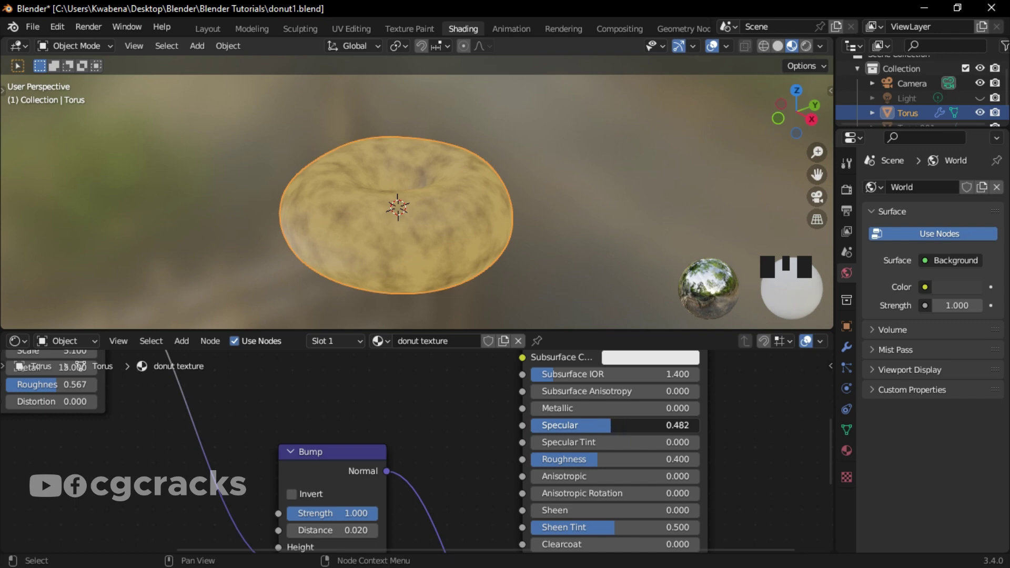
{"action": "left_click_drag", "start_coordinate": [611, 425], "coordinate": [581, 425]}
{"action": "middle_click", "coordinate": [554, 241]}
{"action": "scroll", "coordinate": [555, 243], "scroll_direction": "up", "scroll_amount": 2}
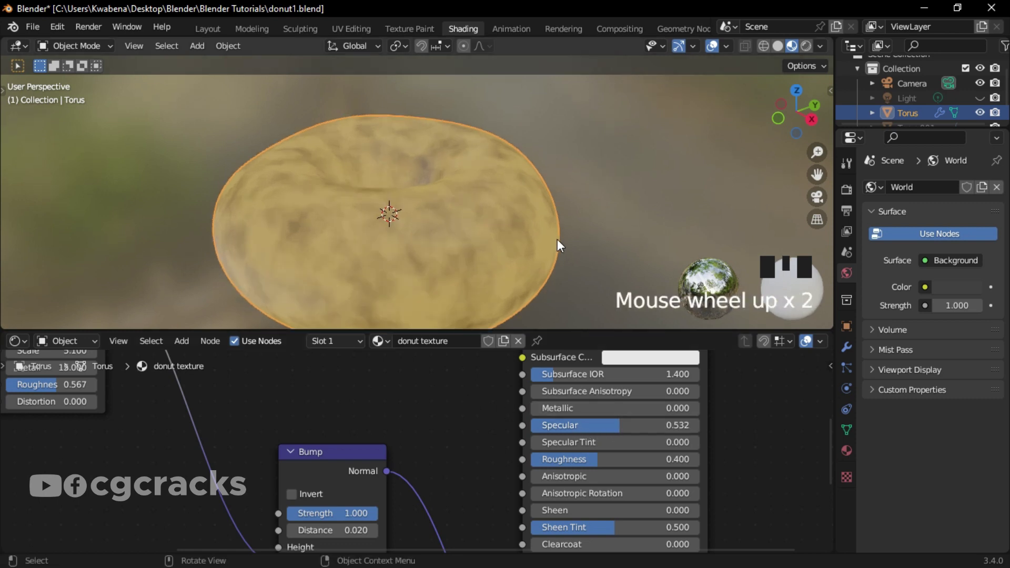
{"action": "scroll", "coordinate": [560, 246], "scroll_direction": "down", "scroll_amount": 1}
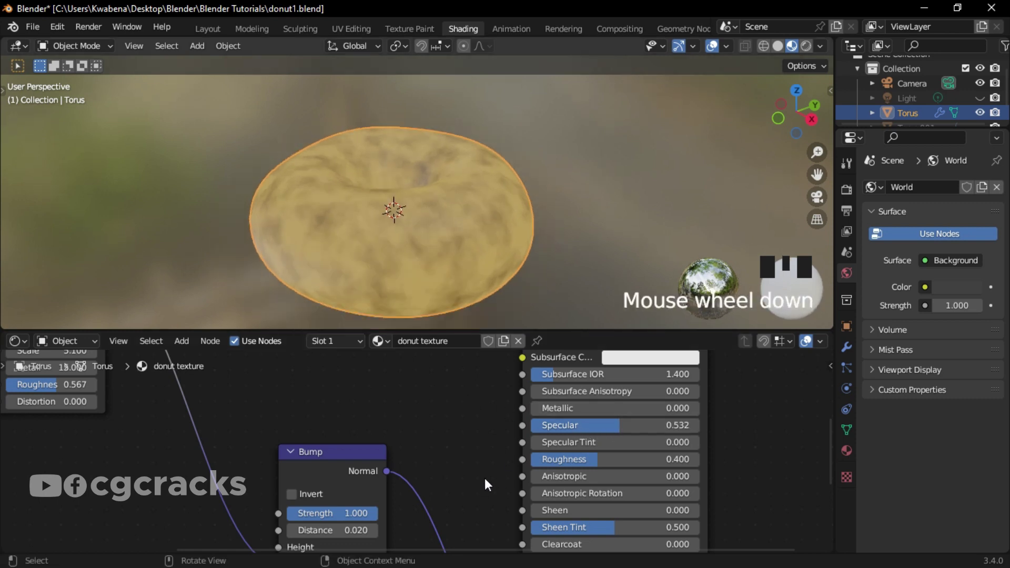
{"action": "scroll", "coordinate": [508, 497], "scroll_direction": "down", "scroll_amount": 5}
{"action": "middle_click_drag", "start_coordinate": [579, 237], "coordinate": [595, 176]}
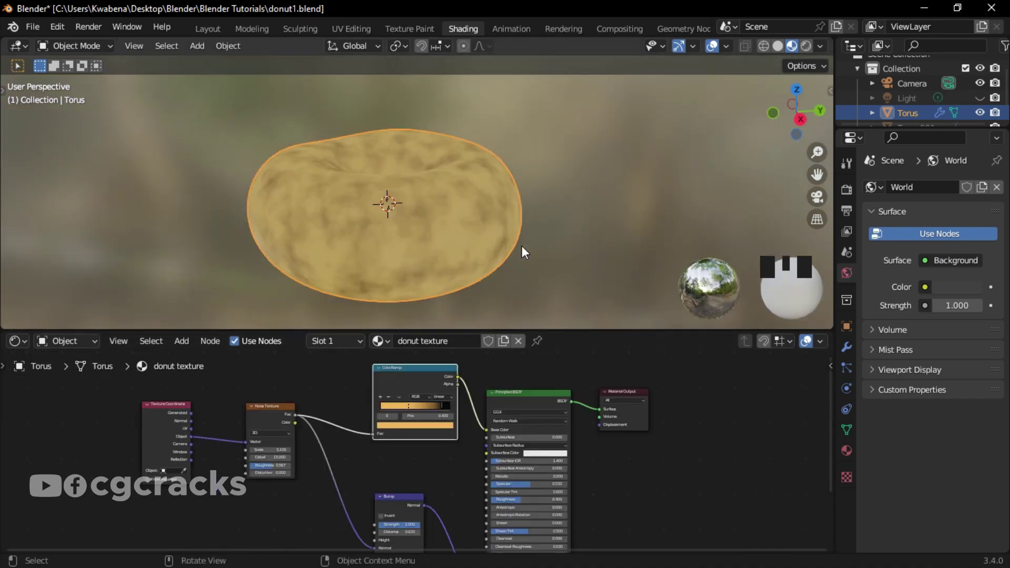
{"action": "scroll", "coordinate": [691, 485], "scroll_direction": "up", "scroll_amount": 3}
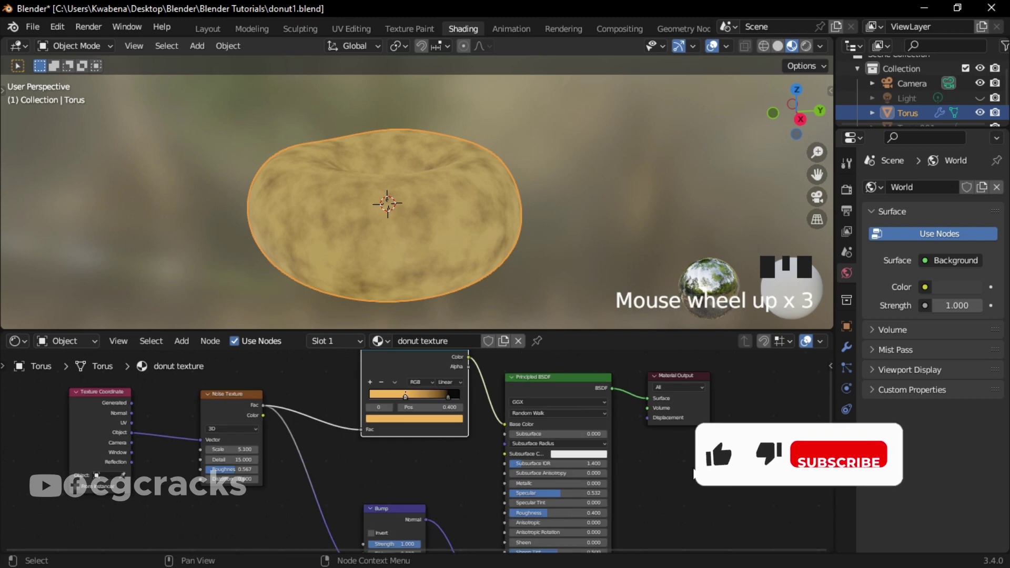
{"action": "mouse_move", "coordinate": [694, 474]}
{"action": "middle_mouse_down"}
{"action": "mouse_move", "coordinate": [706, 492]}
{"action": "mouse_move", "coordinate": [701, 482]}
{"action": "middle_mouse_up"}
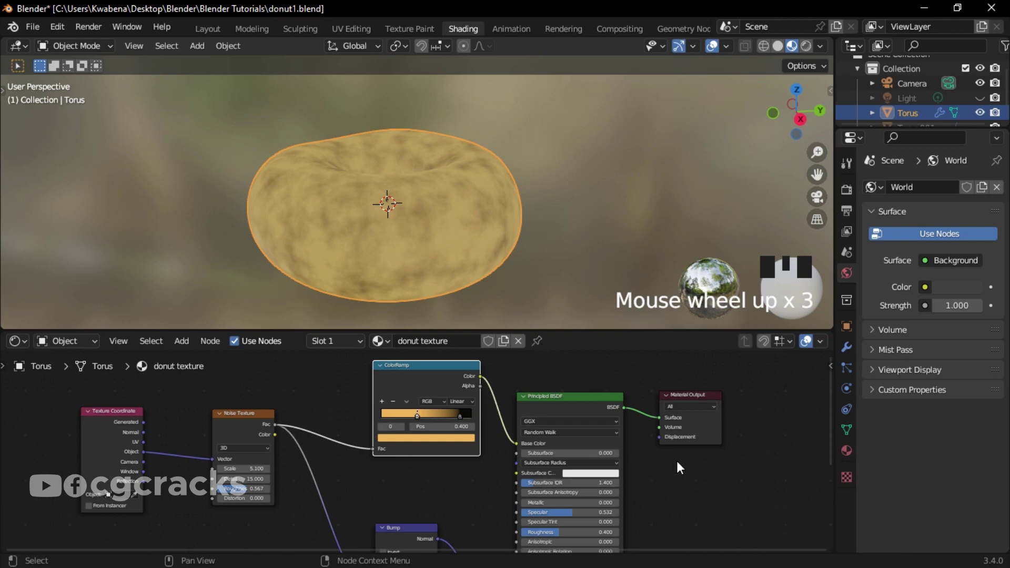
{"action": "scroll", "coordinate": [677, 491], "scroll_direction": "up", "scroll_amount": 1}
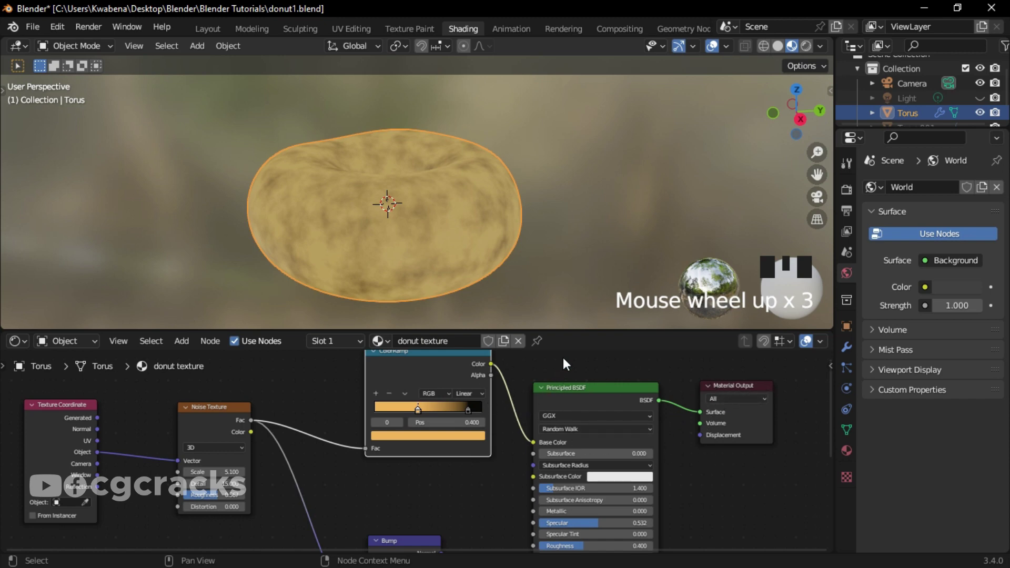
{"action": "middle_click_drag", "start_coordinate": [563, 359], "coordinate": [556, 395]}
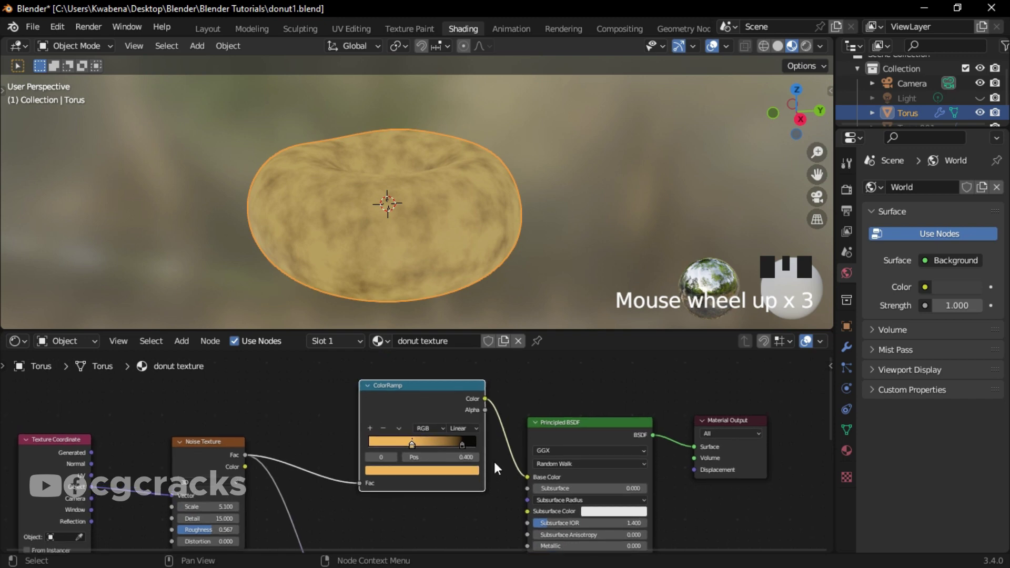
{"action": "middle_click_drag", "start_coordinate": [419, 517], "coordinate": [490, 478]}
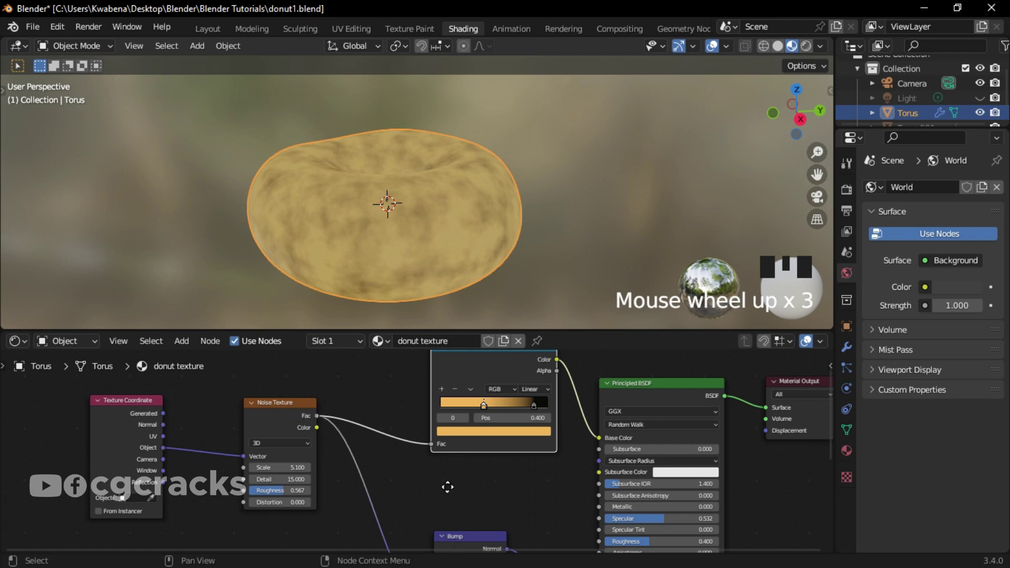
{"action": "middle_click_drag", "start_coordinate": [449, 482], "coordinate": [458, 539]}
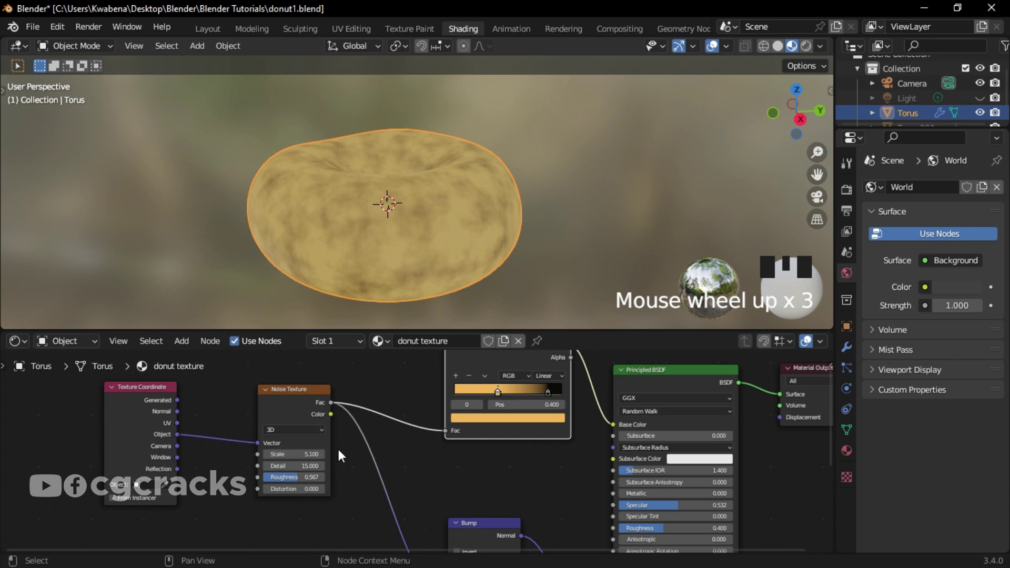
{"action": "middle_click_drag", "start_coordinate": [475, 443], "coordinate": [475, 340]}
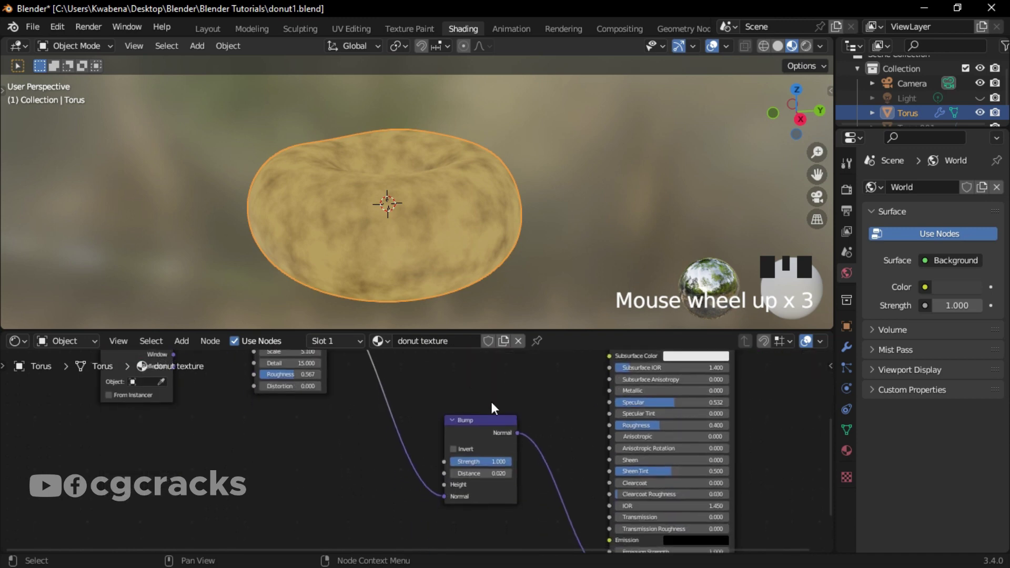
{"action": "scroll", "coordinate": [530, 427], "scroll_direction": "up", "scroll_amount": 1}
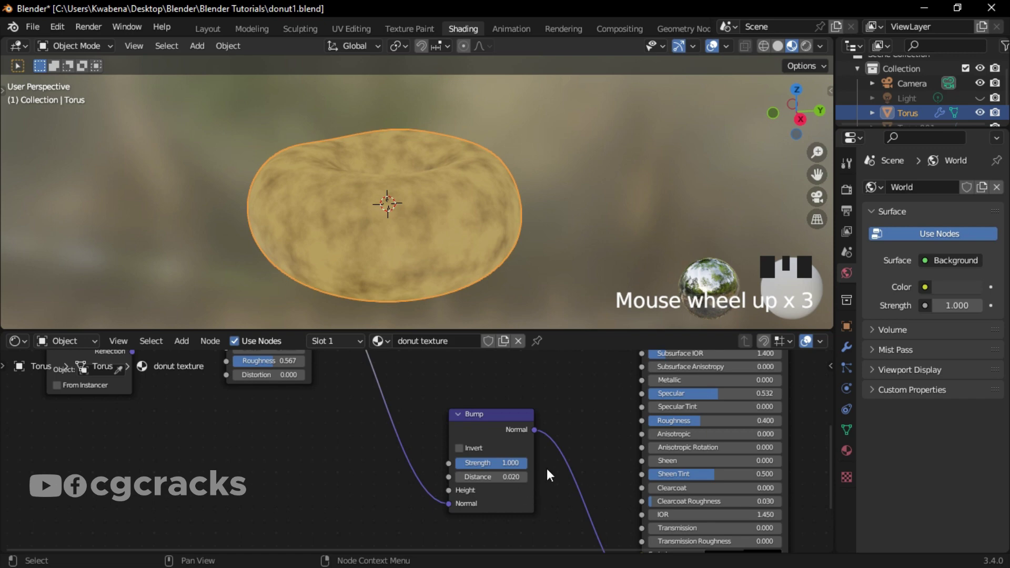
Step: Change the Bump node's Distance from 0.020 to 0.002 and check the finer bumps
{"action": "middle_click_drag", "start_coordinate": [549, 468], "coordinate": [517, 484], "text": "ctrl"}
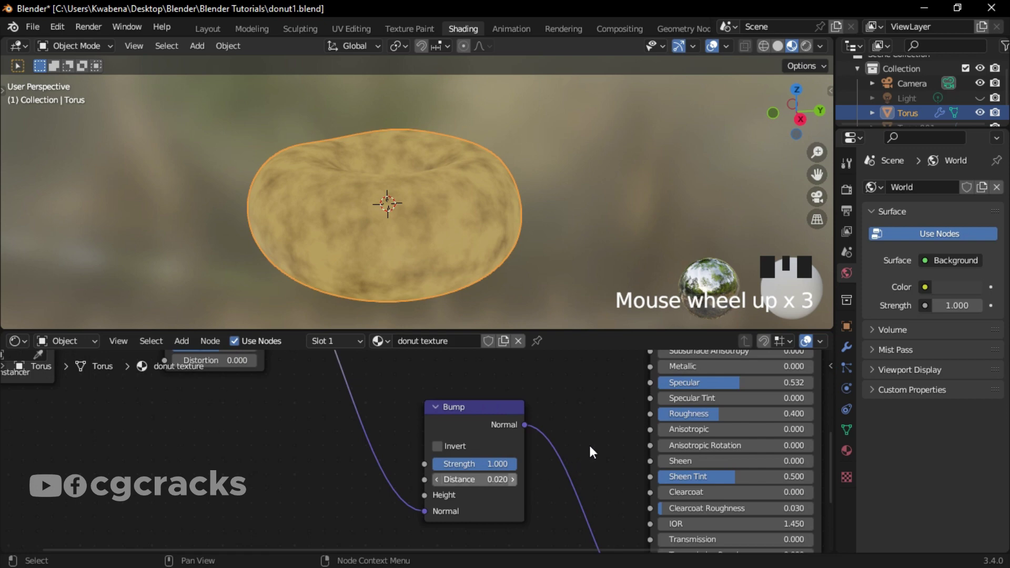
{"action": "left_click", "coordinate": [503, 479]}
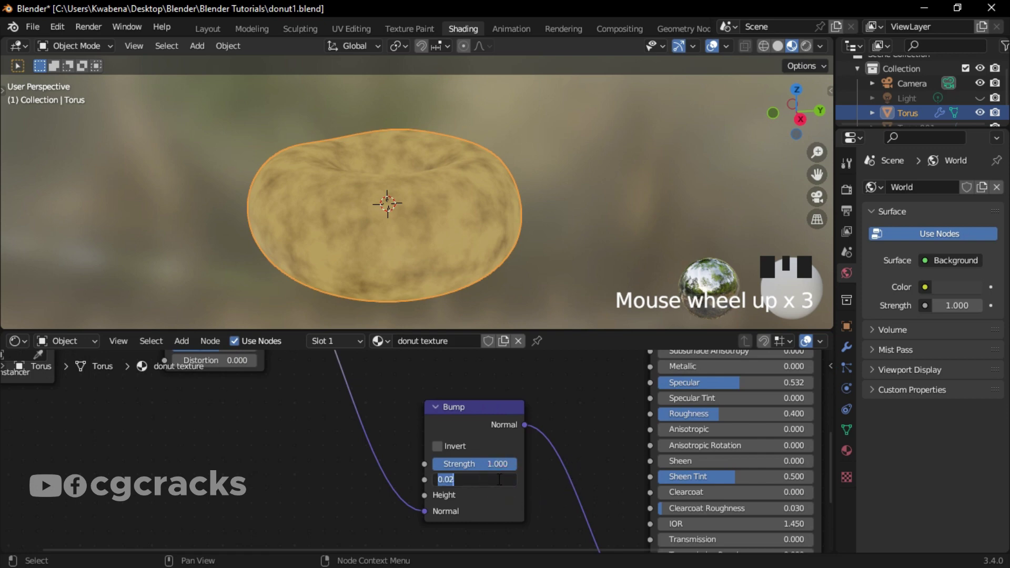
{"action": "key", "text": "BackSpace"}
{"action": "type", "text": "0.002"}
{"action": "key", "text": "Return"}
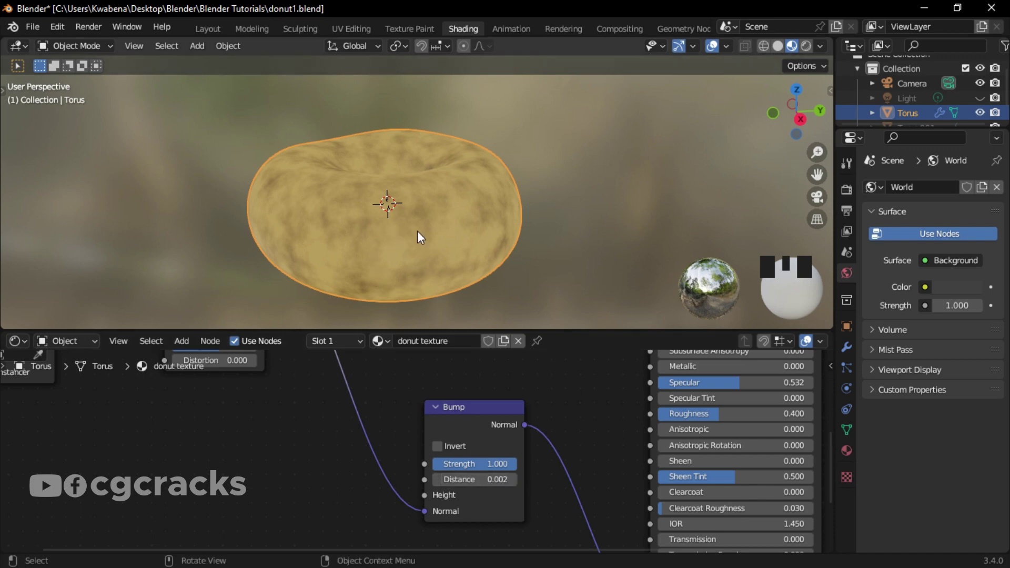
{"action": "middle_click_drag", "start_coordinate": [473, 238], "coordinate": [514, 232]}
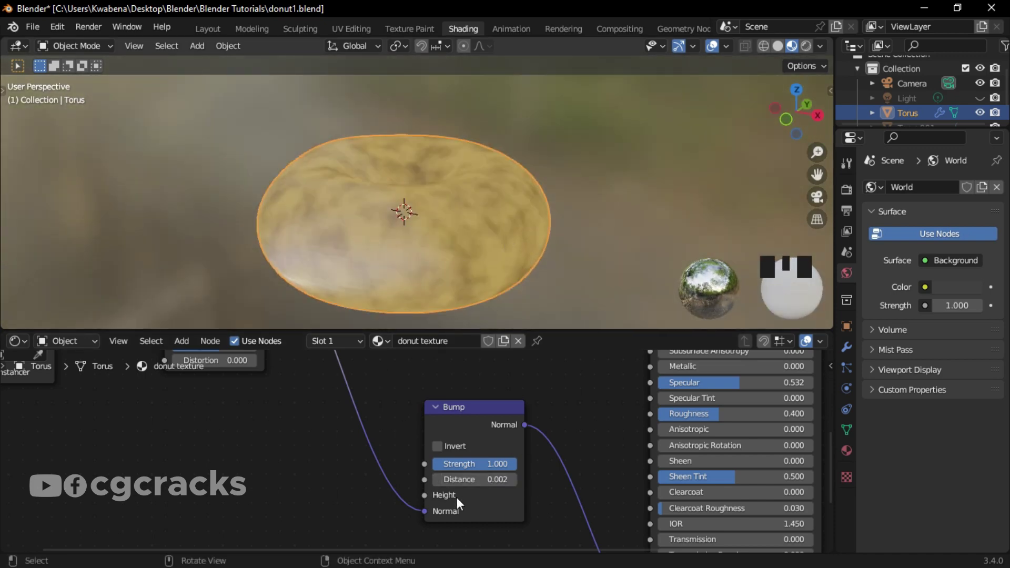
{"action": "scroll", "coordinate": [625, 425], "scroll_direction": "down", "scroll_amount": 3}
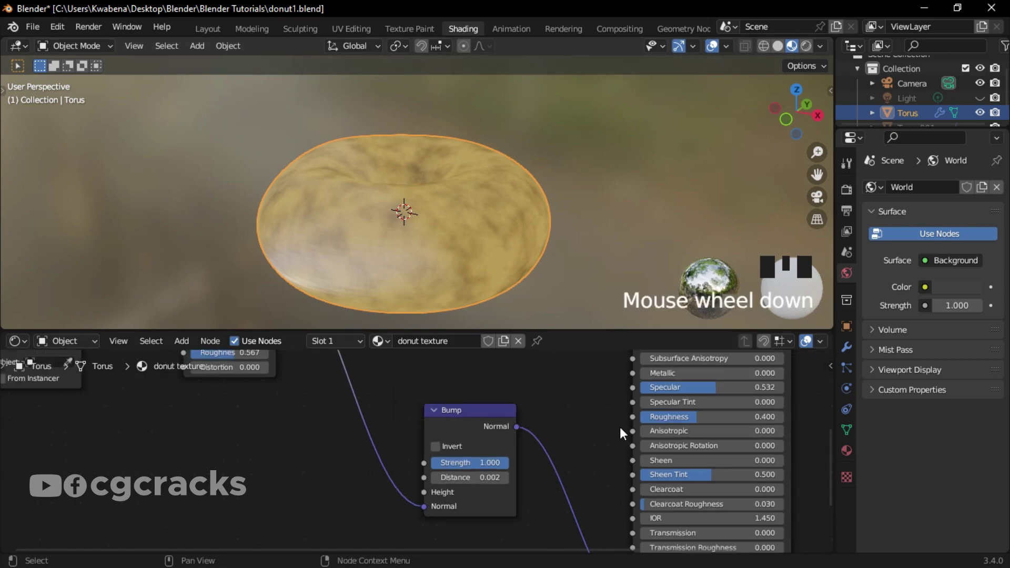
{"action": "scroll", "coordinate": [600, 418], "scroll_direction": "down", "scroll_amount": 1}
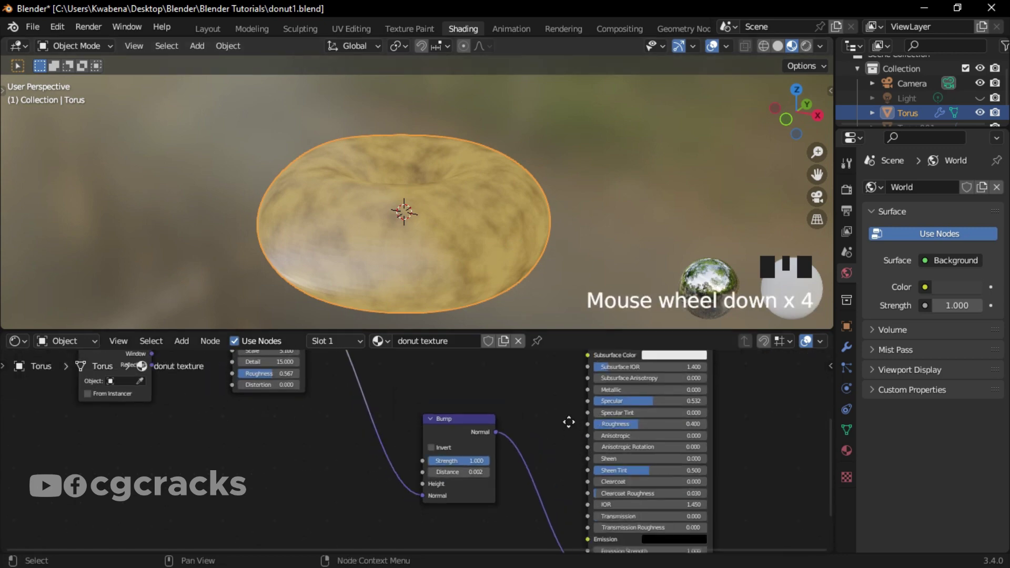
{"action": "middle_click_drag", "start_coordinate": [569, 415], "coordinate": [539, 383]}
{"action": "scroll", "coordinate": [541, 383], "scroll_direction": "down", "scroll_amount": 3}
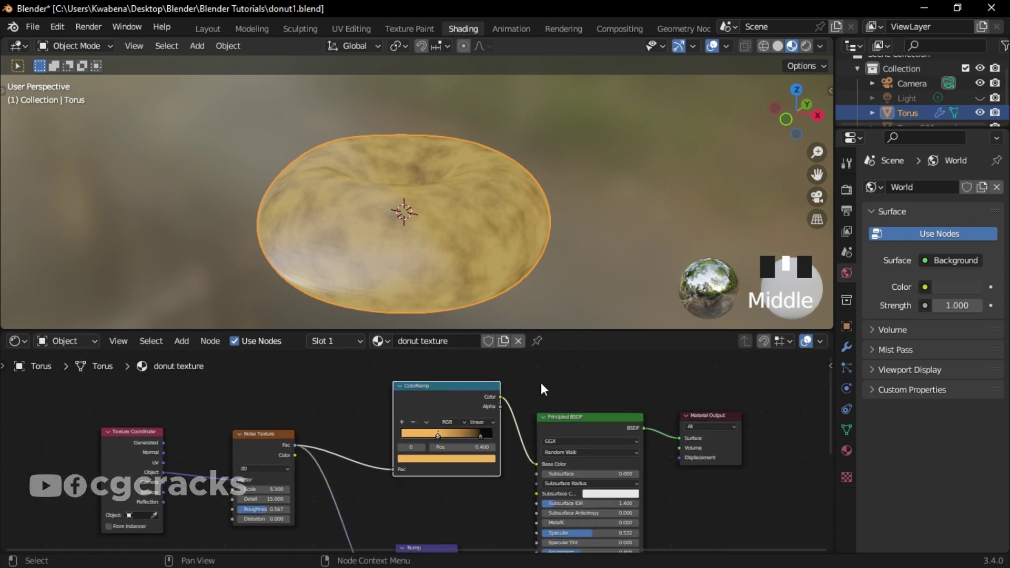
{"action": "scroll", "coordinate": [542, 372], "scroll_direction": "down", "scroll_amount": 2}
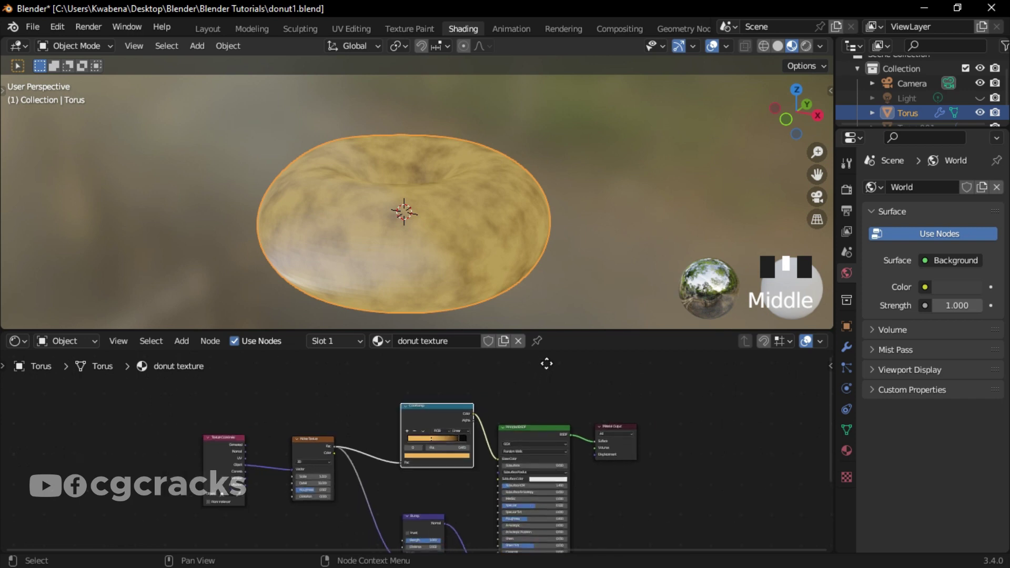
Step: Go to the Layout workspace and frame the finished golden donut
{"action": "left_click", "coordinate": [214, 26]}
{"action": "left_click", "coordinate": [214, 26]}
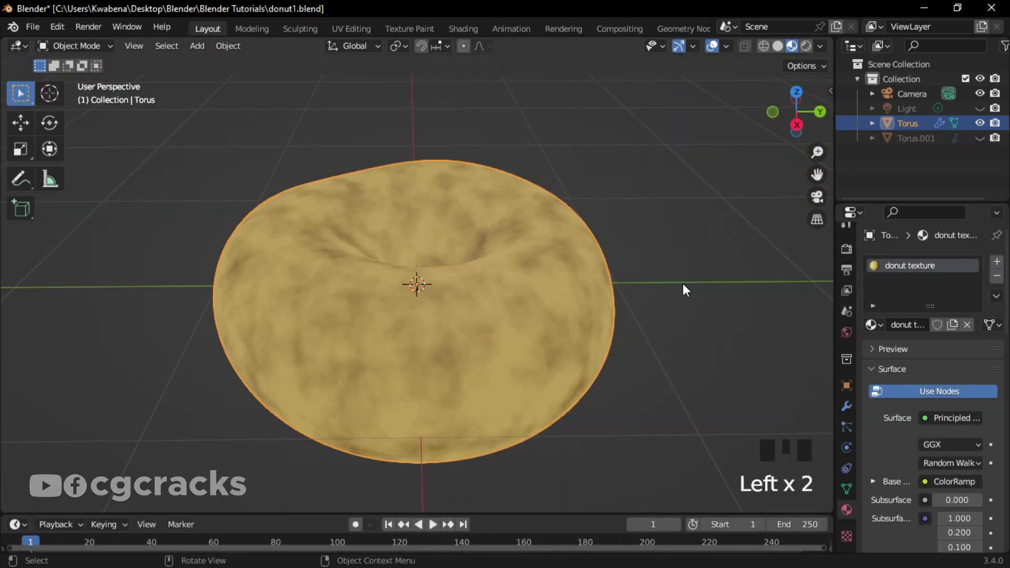
{"action": "scroll", "coordinate": [670, 290], "scroll_direction": "down", "scroll_amount": 7}
{"action": "scroll", "coordinate": [689, 275], "scroll_direction": "up", "scroll_amount": 6}
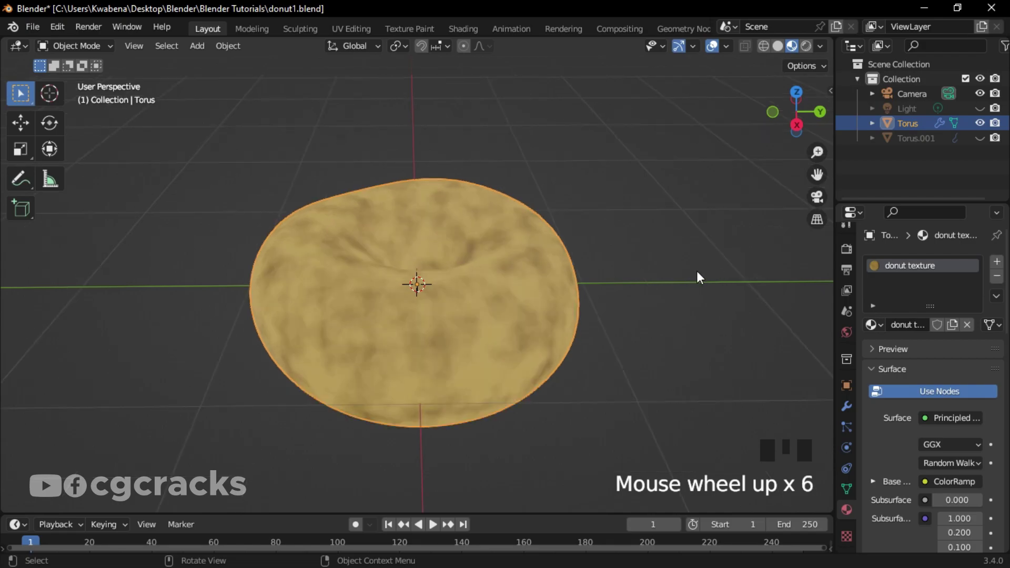